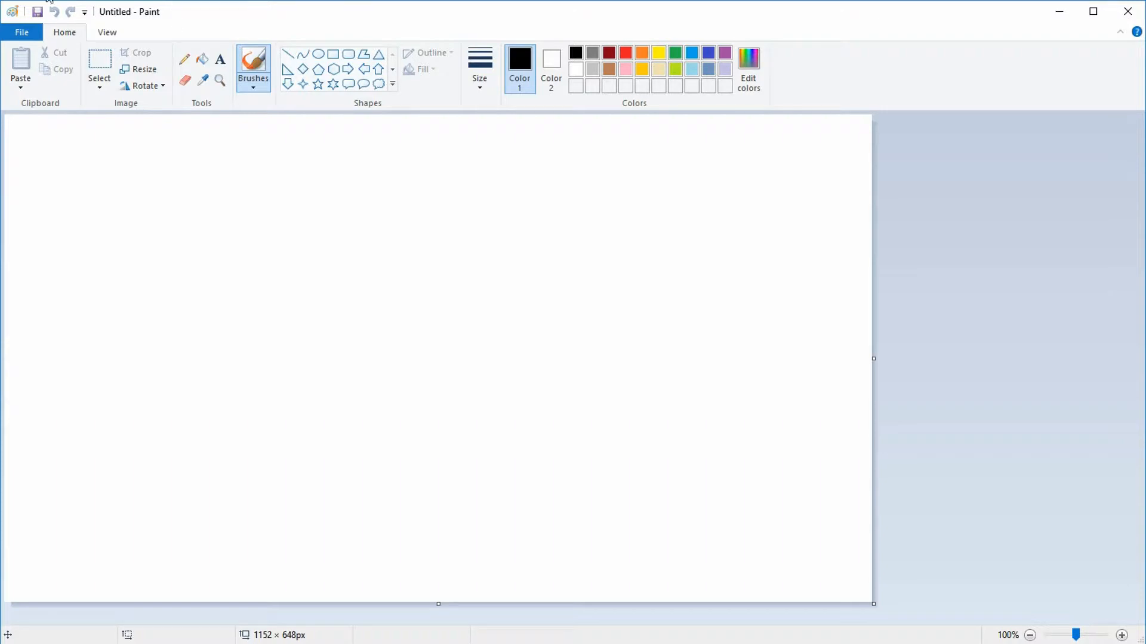
# - Open the picture JohnC1.jpg from the Pictures folder
pyautogui.click(18, 34)
pyautogui.click(33, 87)
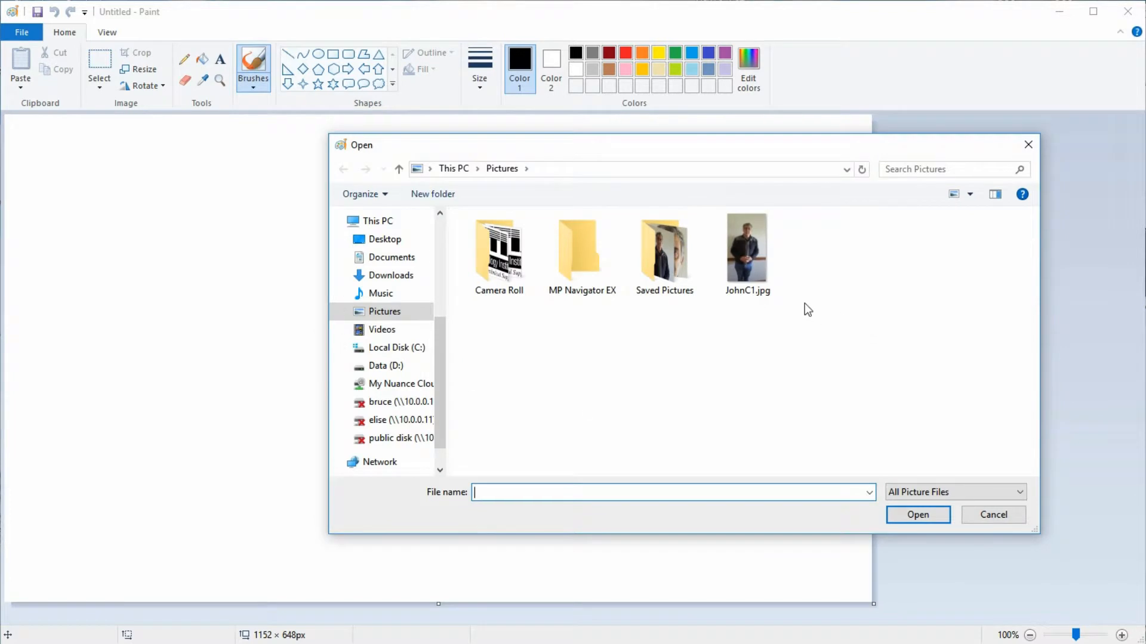
pyautogui.moveTo(749, 289)
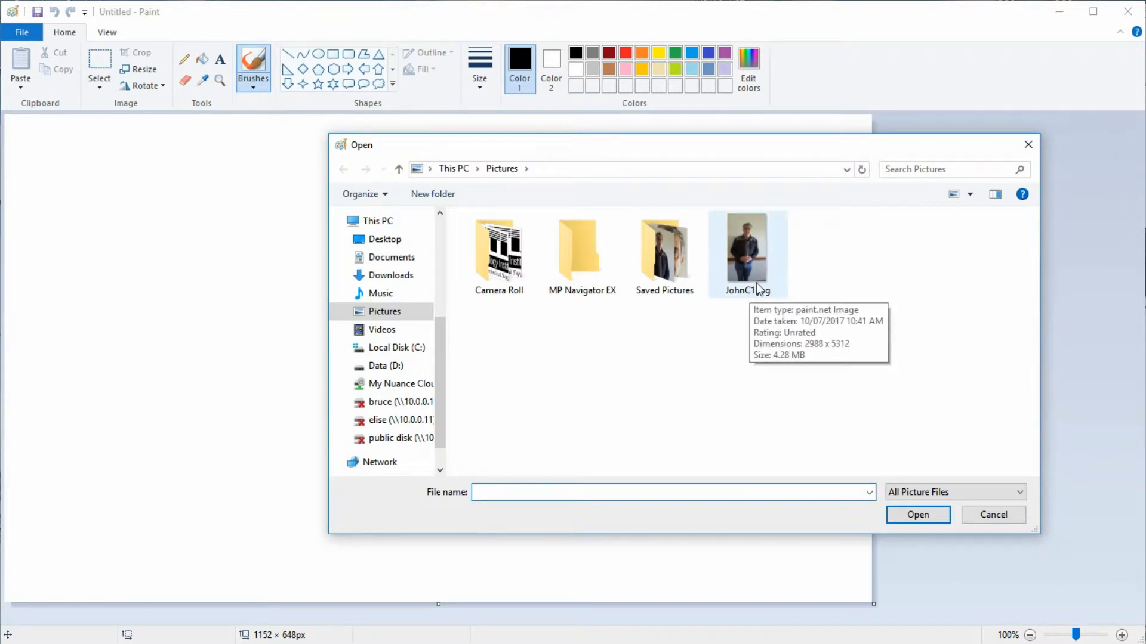
pyautogui.doubleClick(742, 261)
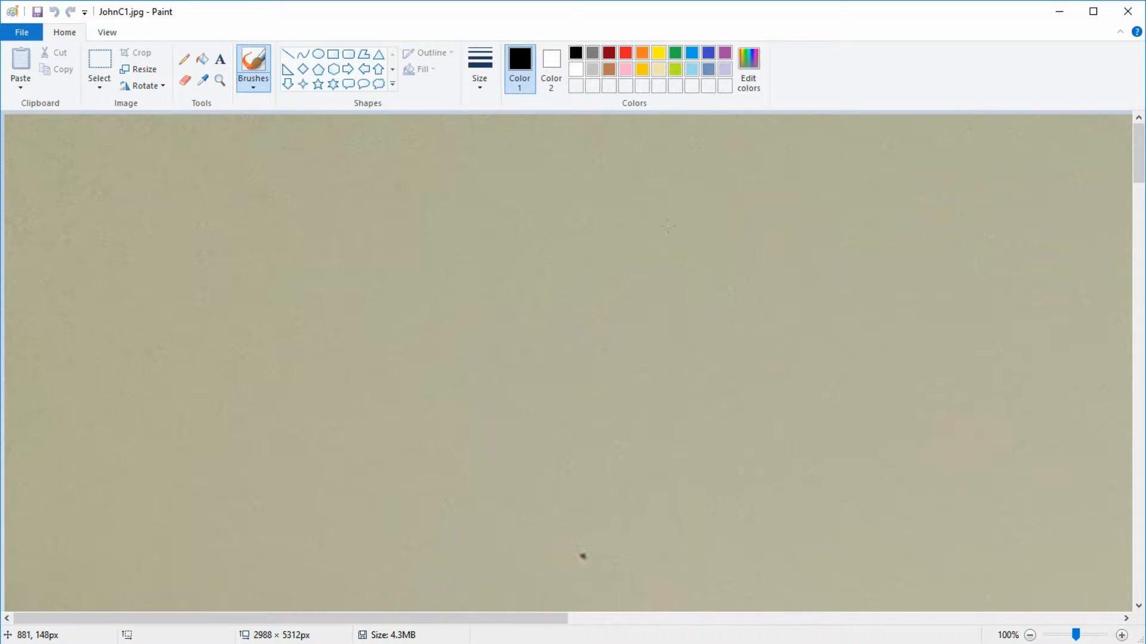
# - Zoom out to 12.5% so the whole photo fits in the window
pyautogui.click(108, 32)
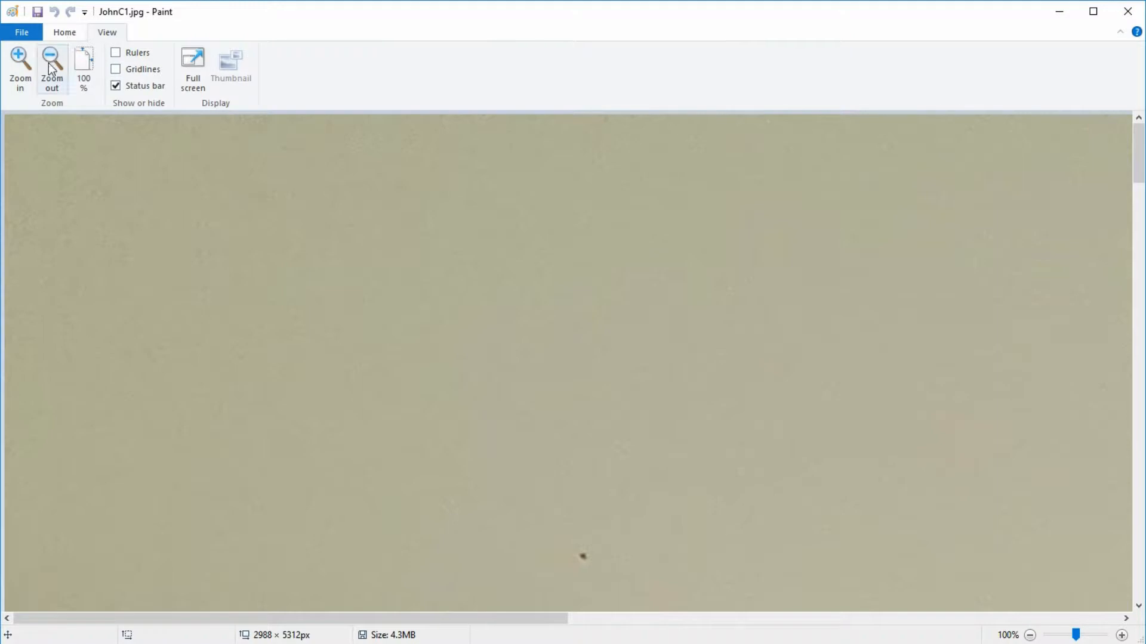
pyautogui.click(54, 81)
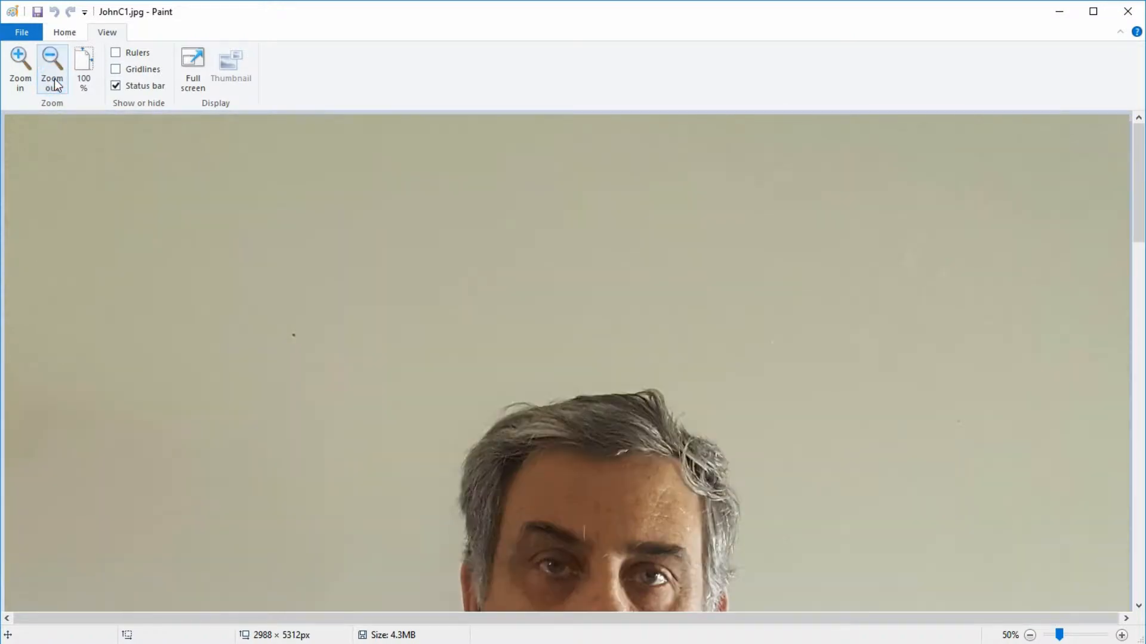
pyautogui.click(54, 80)
pyautogui.click(54, 81)
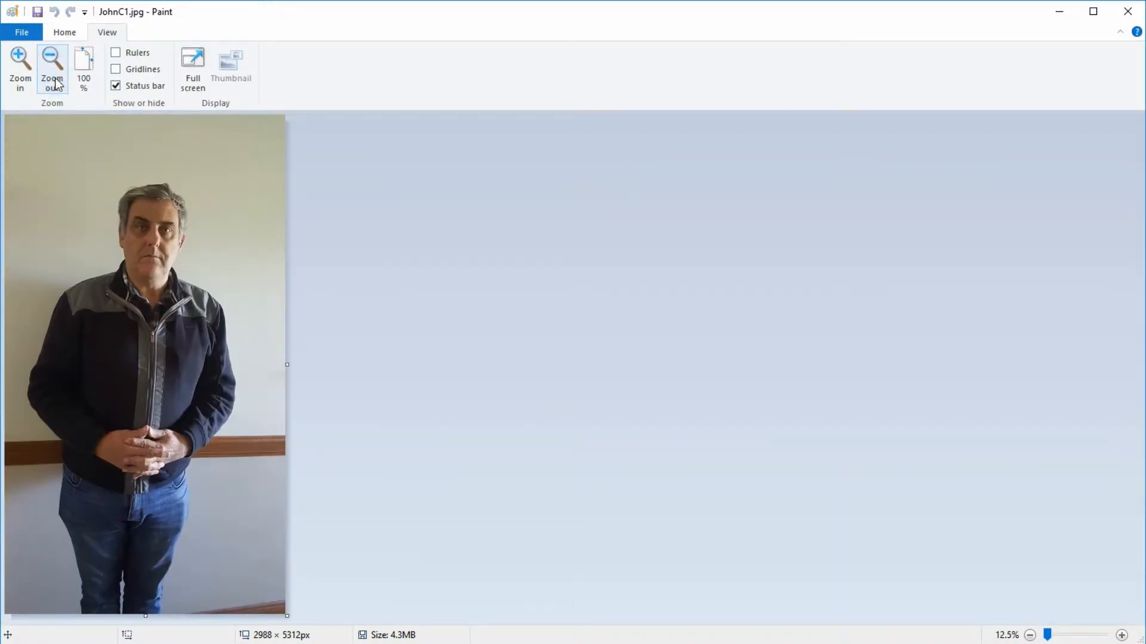
pyautogui.click(53, 80)
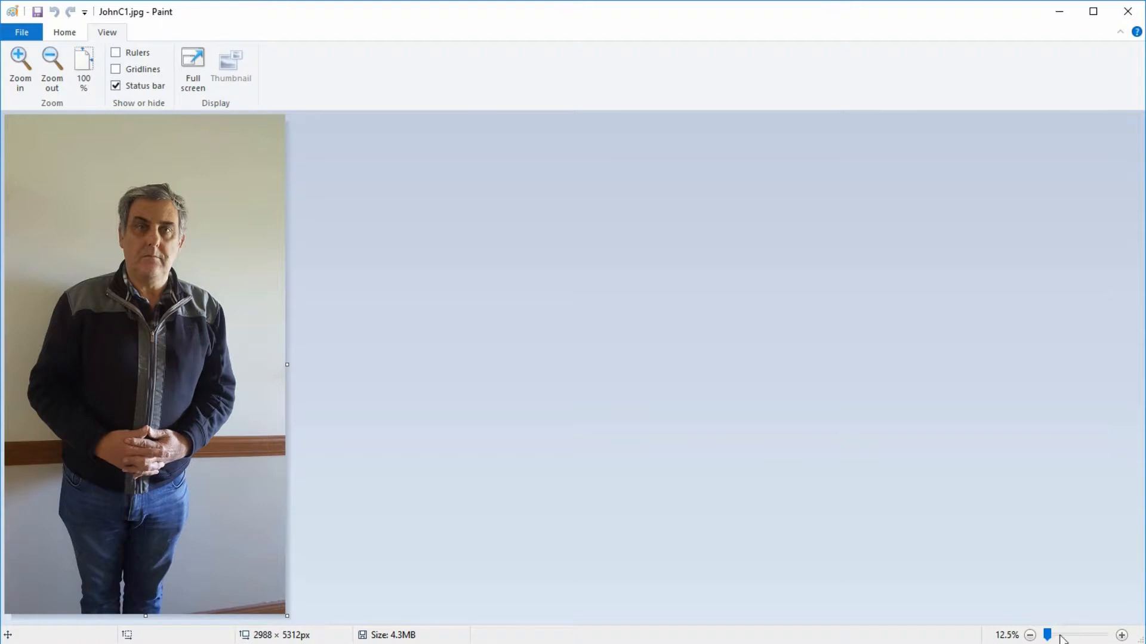
pyautogui.moveTo(1047, 636)
pyautogui.mouseDown()
pyautogui.moveTo(1063, 638)
pyautogui.moveTo(1045, 638)
pyautogui.mouseUp()
# - Look through the available rotate and flip options for the photo without applying one
pyautogui.click(64, 35)
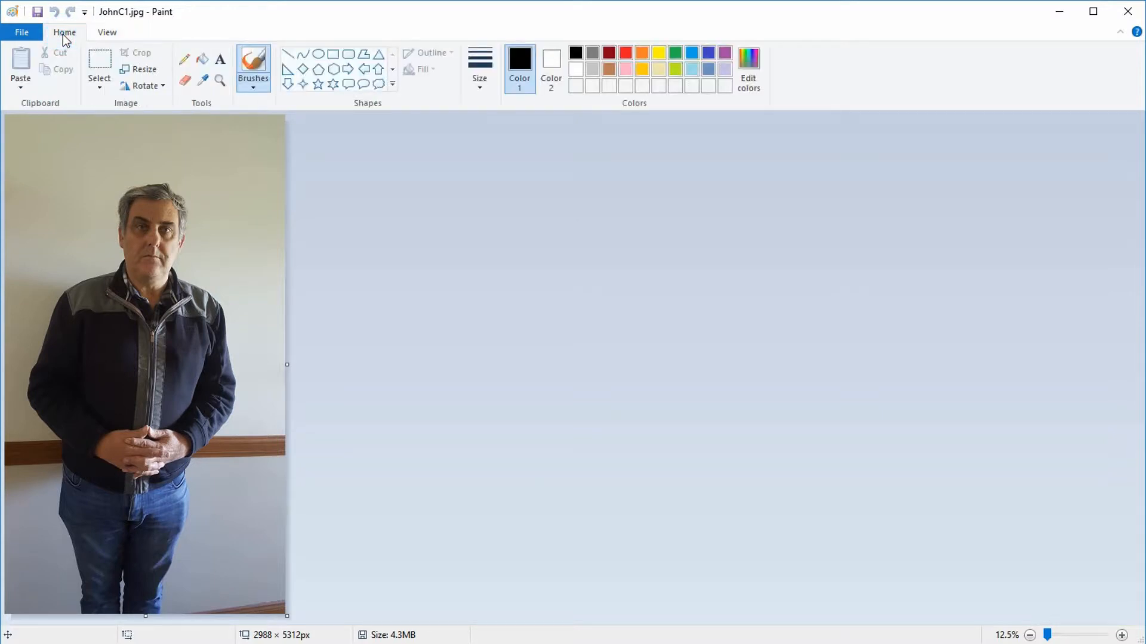
pyautogui.click(163, 86)
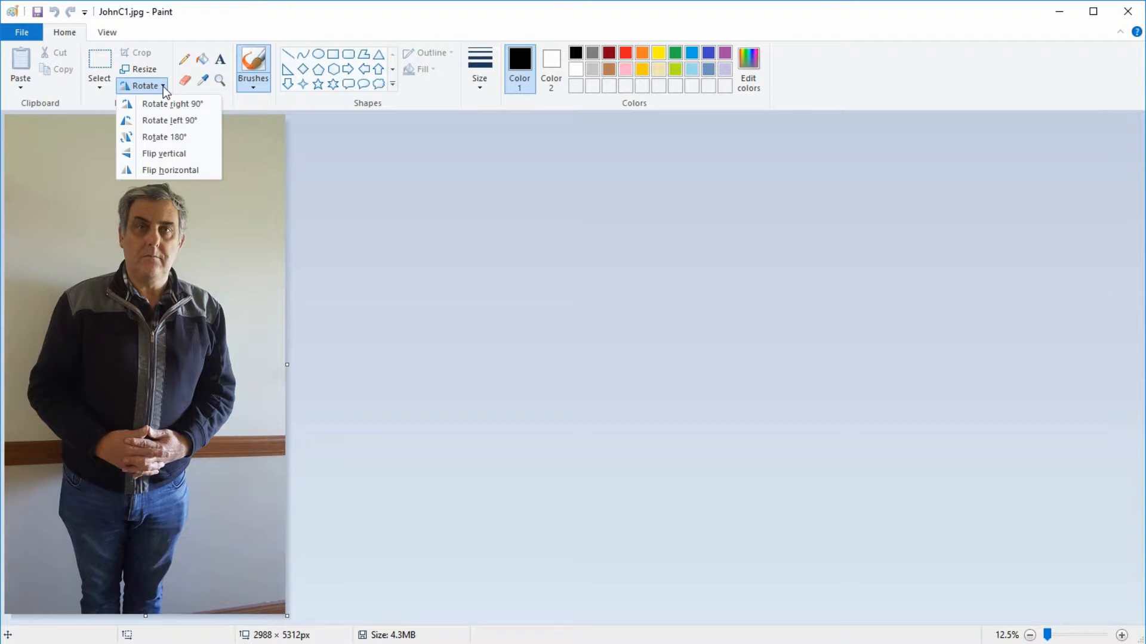
pyautogui.click(259, 23)
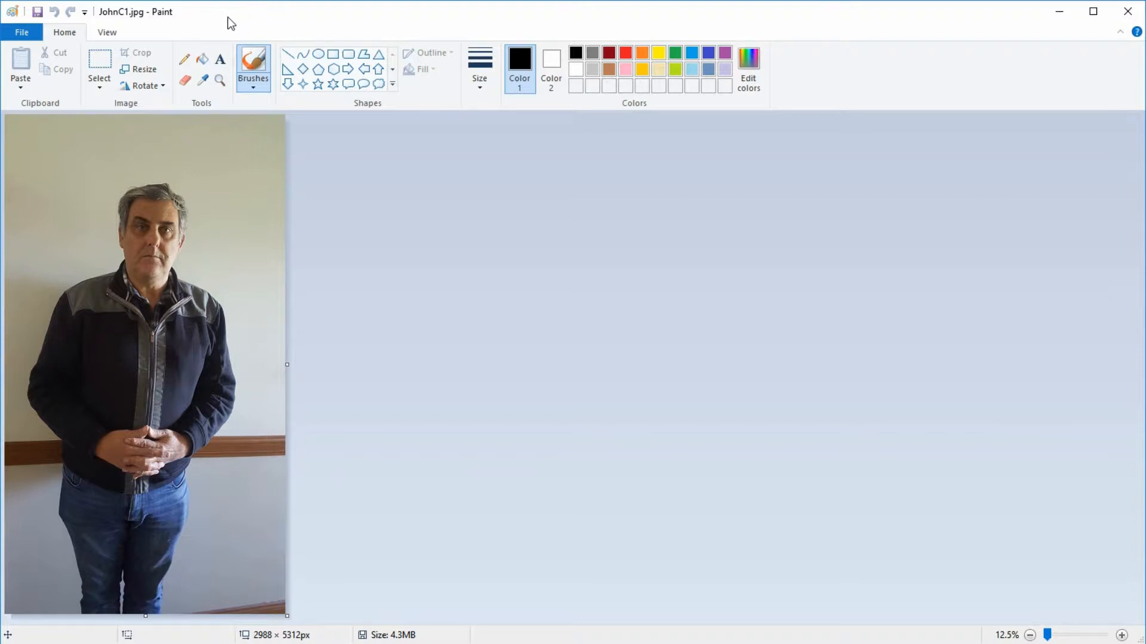
# - Select a rectangle of about 857 × 1129 px around the man's head and crop the photo to it
pyautogui.click(98, 75)
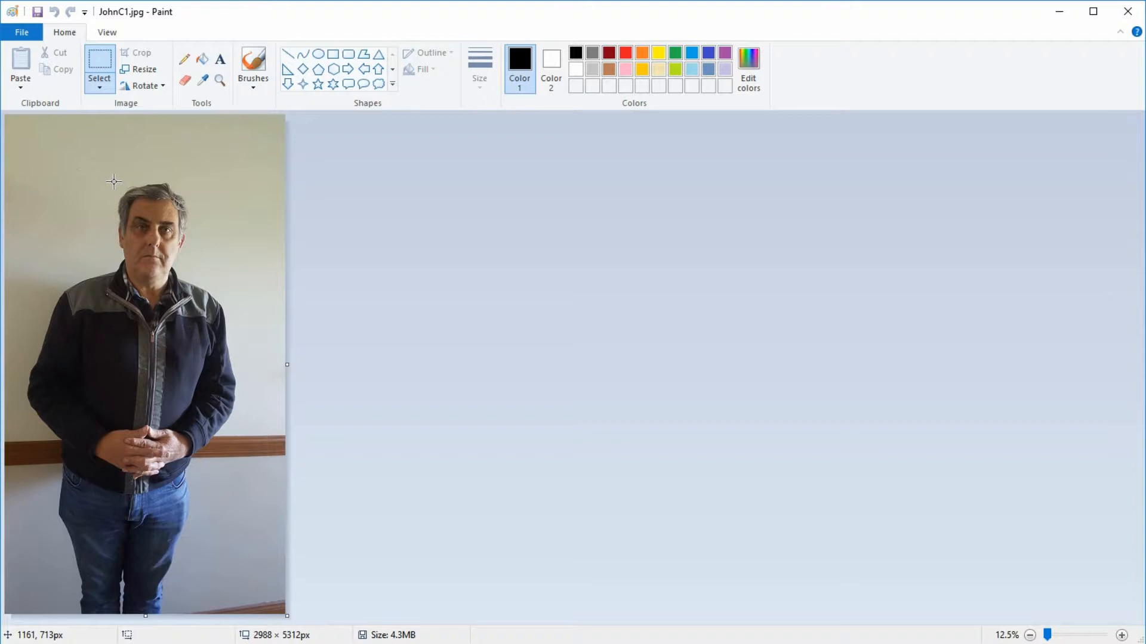
pyautogui.click(114, 181)
pyautogui.moveTo(114, 182); pyautogui.dragTo(189, 288)
pyautogui.moveTo(190, 289); pyautogui.dragTo(195, 289)
pyautogui.moveTo(194, 289); pyautogui.dragTo(194, 288)
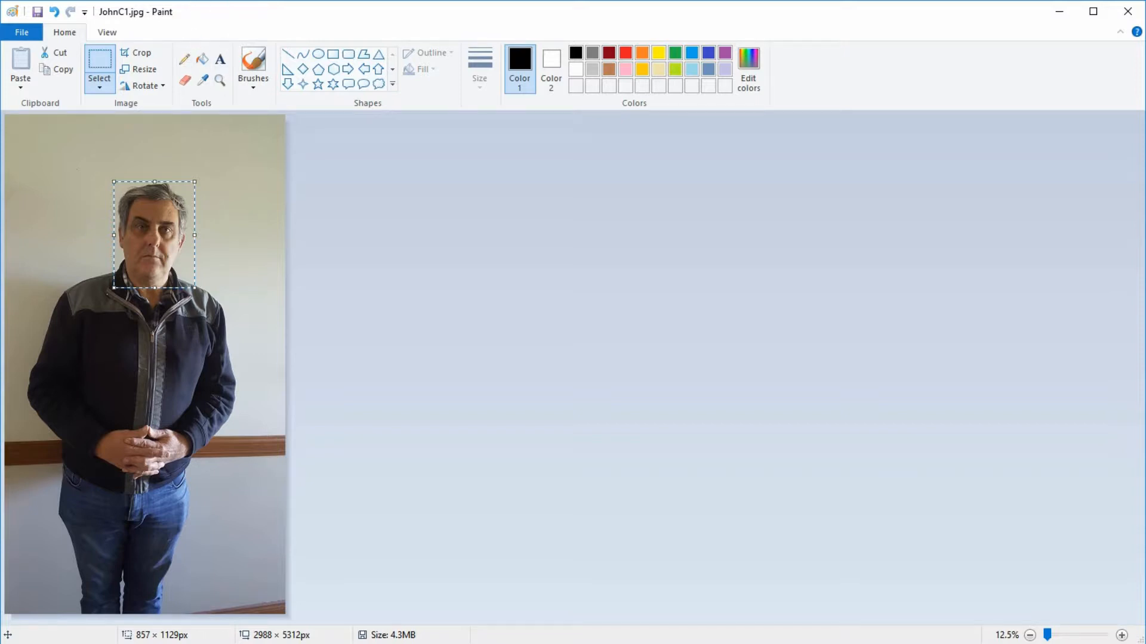
pyautogui.click(144, 55)
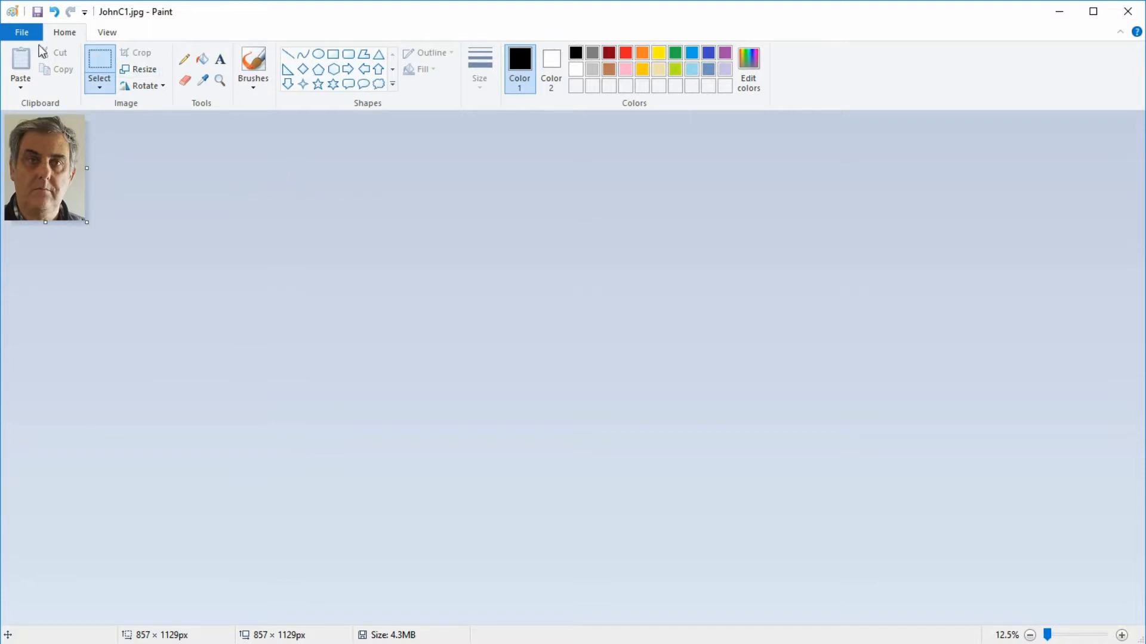
# - Save the cropped photo as a JPEG picture named JohnC1a.jpg in the Pictures folder
pyautogui.click(20, 33)
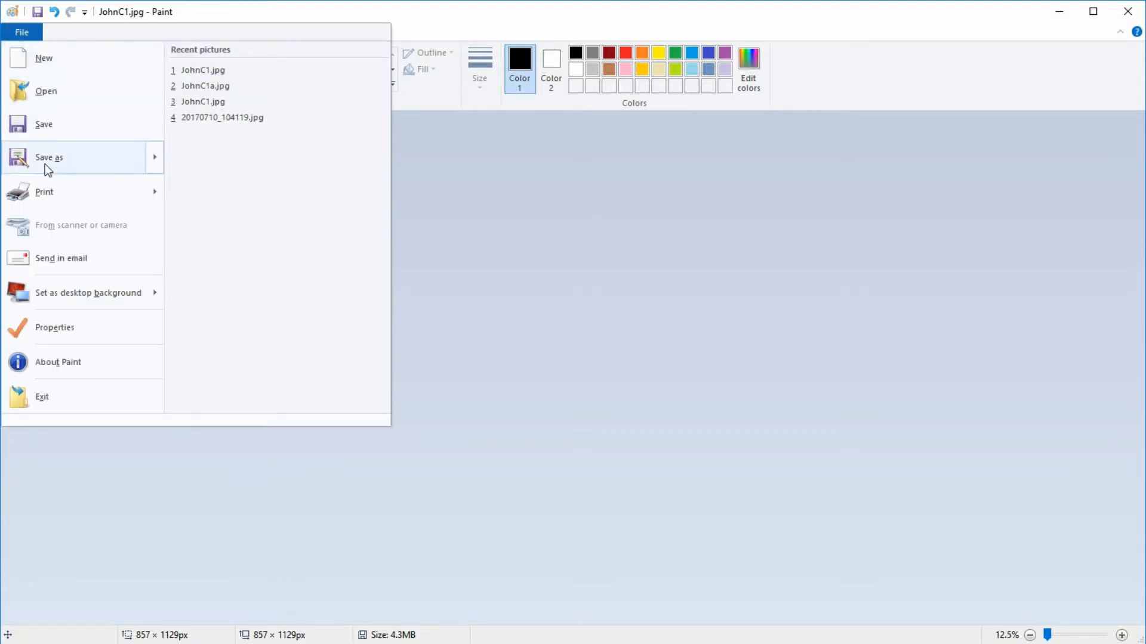
pyautogui.moveTo(46, 162)
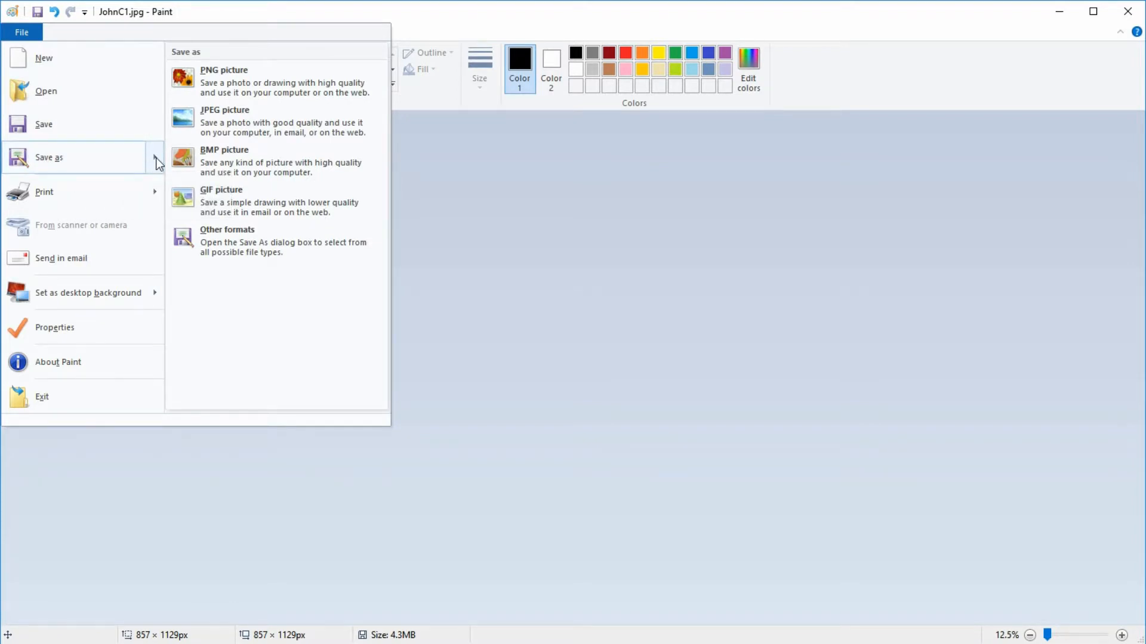
pyautogui.click(233, 136)
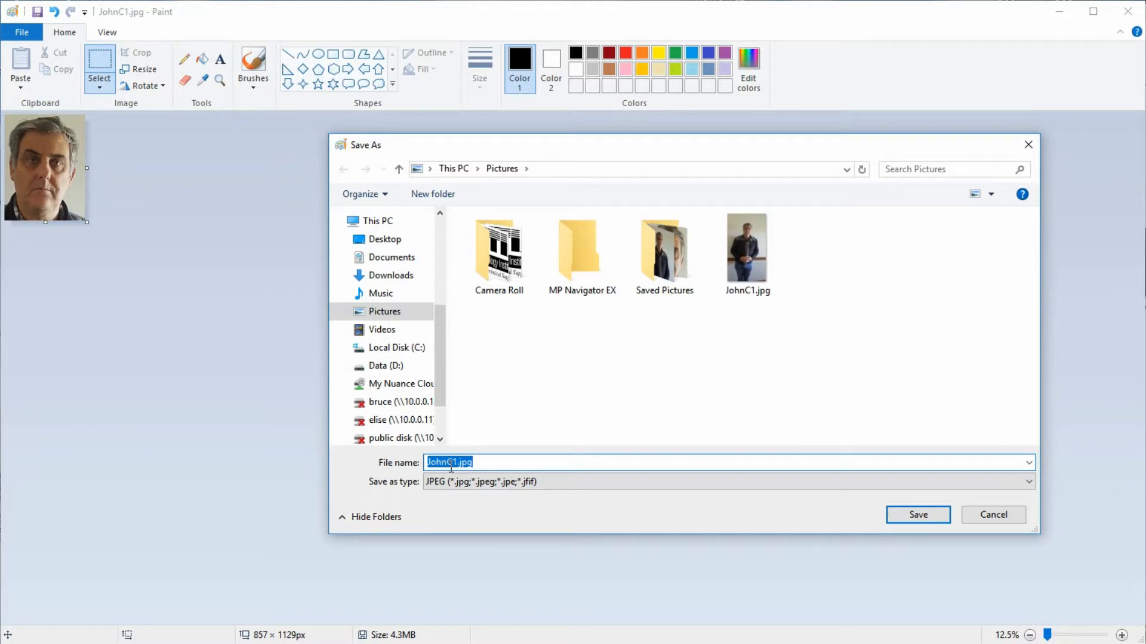
pyautogui.click(456, 462)
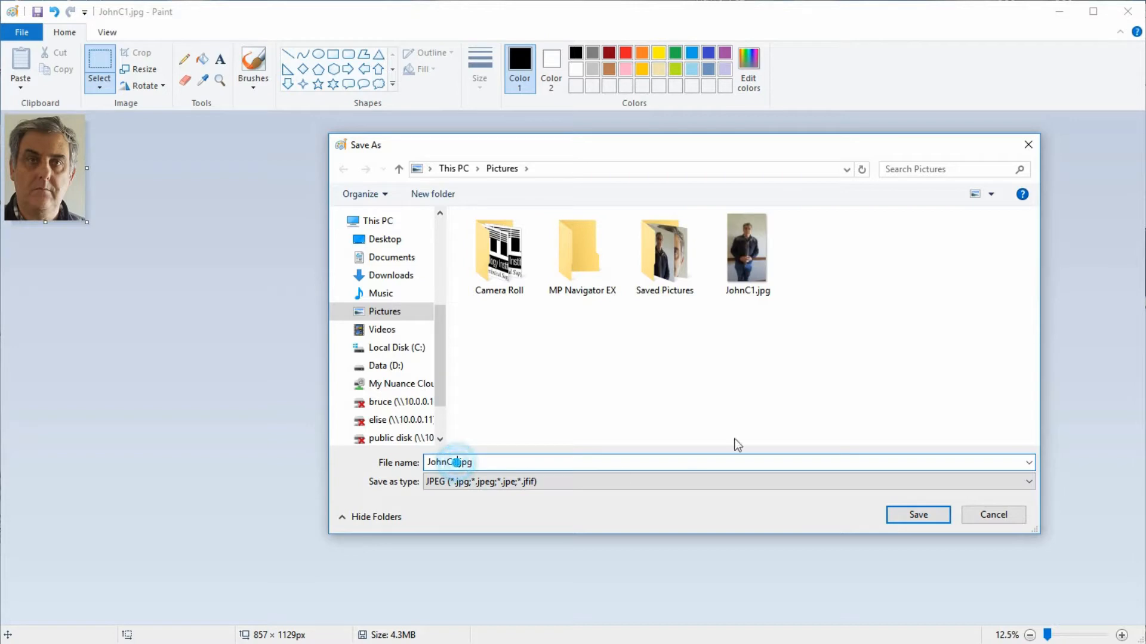
pyautogui.write('a')
pyautogui.press('BackSpace')
pyautogui.press('BackSpace')
pyautogui.write('a')
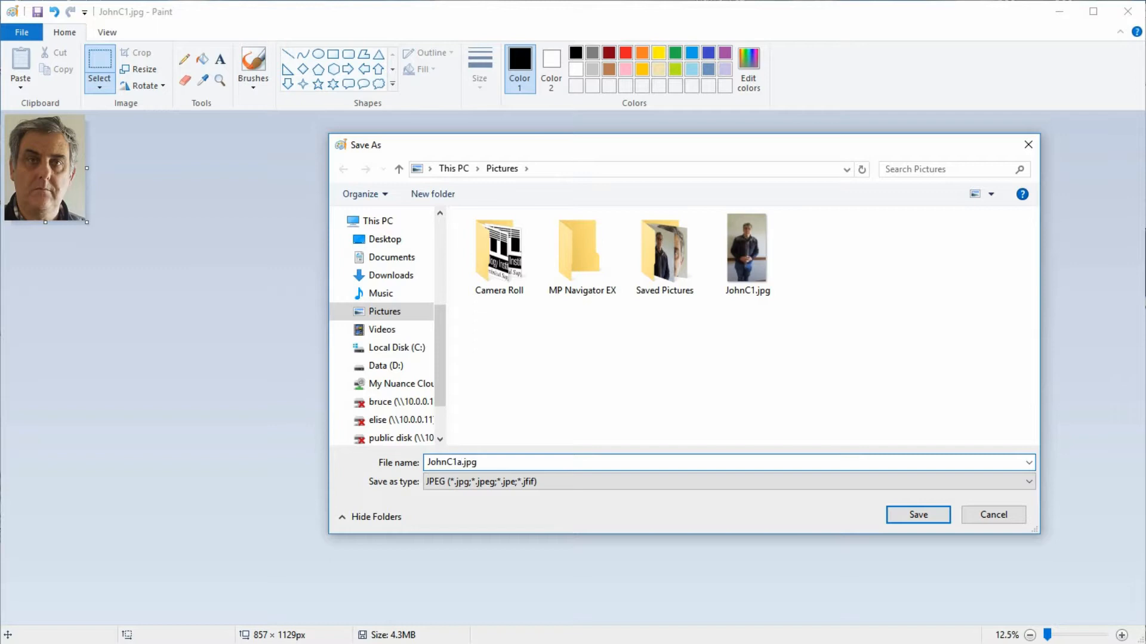
pyautogui.click(919, 517)
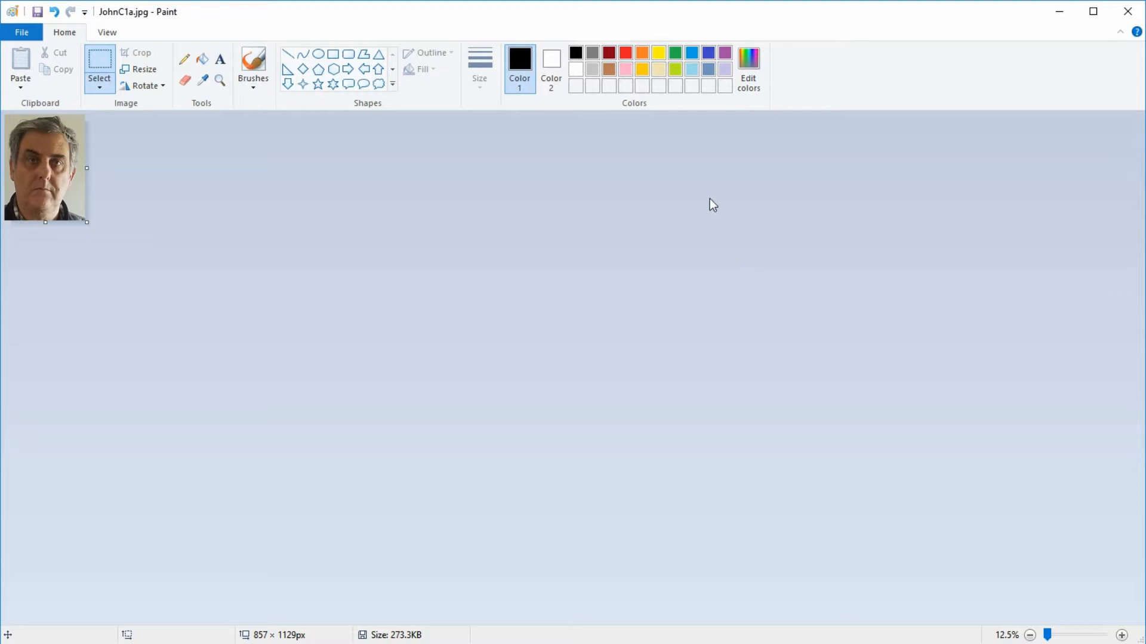
# - Close Paint and choose JohnC1a.jpg from Saved Pictures as the new profile photo in WeldQ
pyautogui.click(1128, 11)
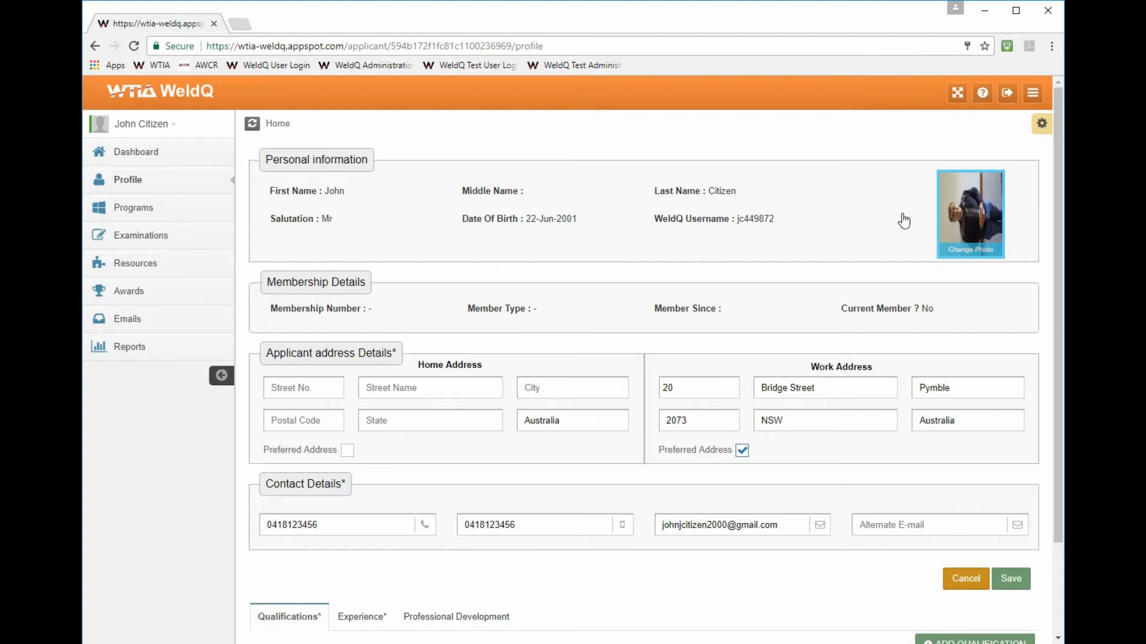
pyautogui.click(965, 249)
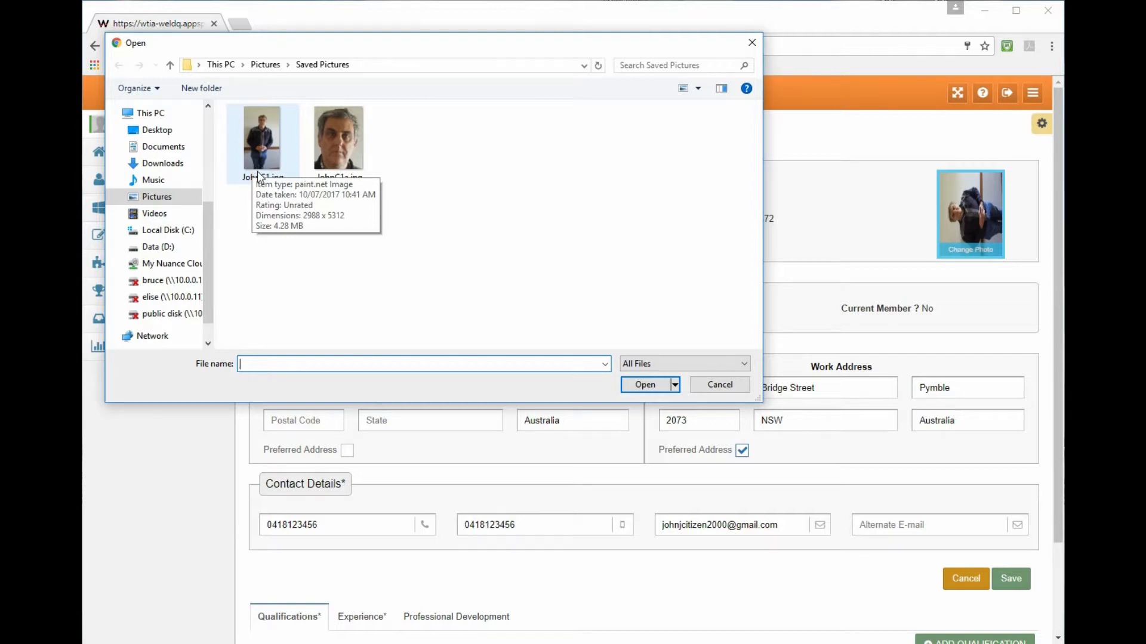
pyautogui.doubleClick(340, 150)
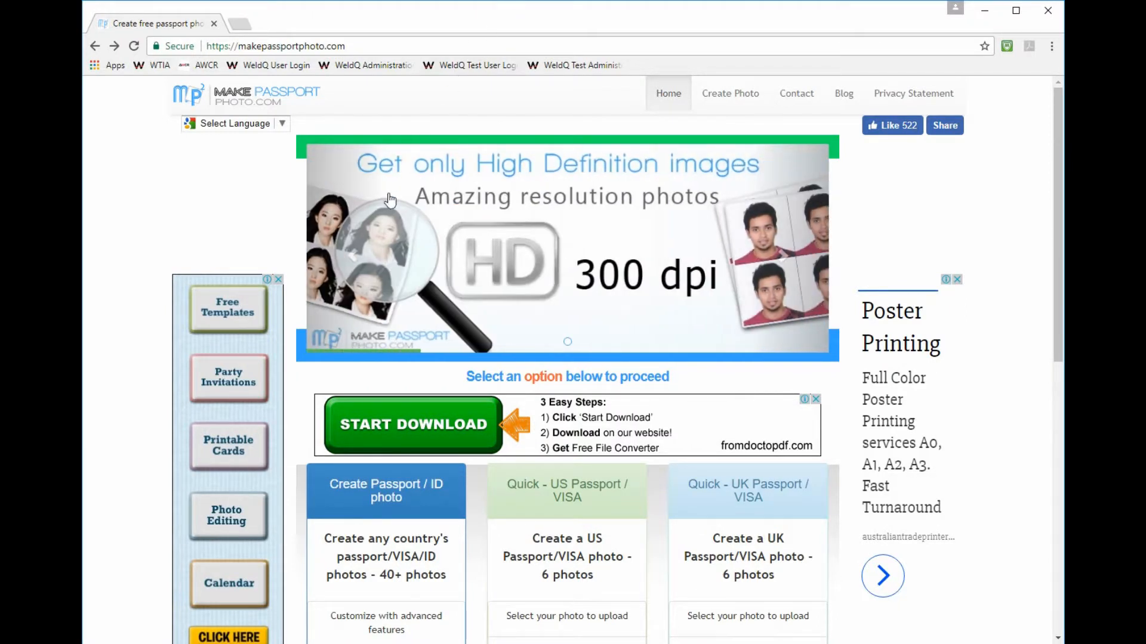
# - Start the Create Passport / ID photo option for any country on makepassportphoto.com
pyautogui.scroll(-4, 449, 281)
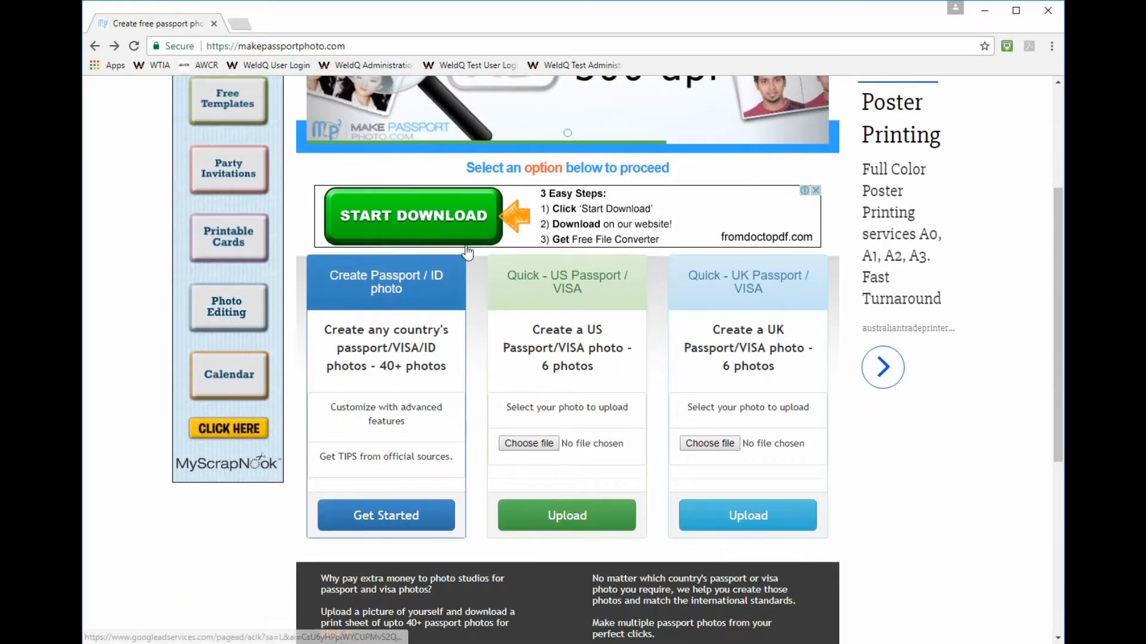
pyautogui.scroll(-1, 456, 251)
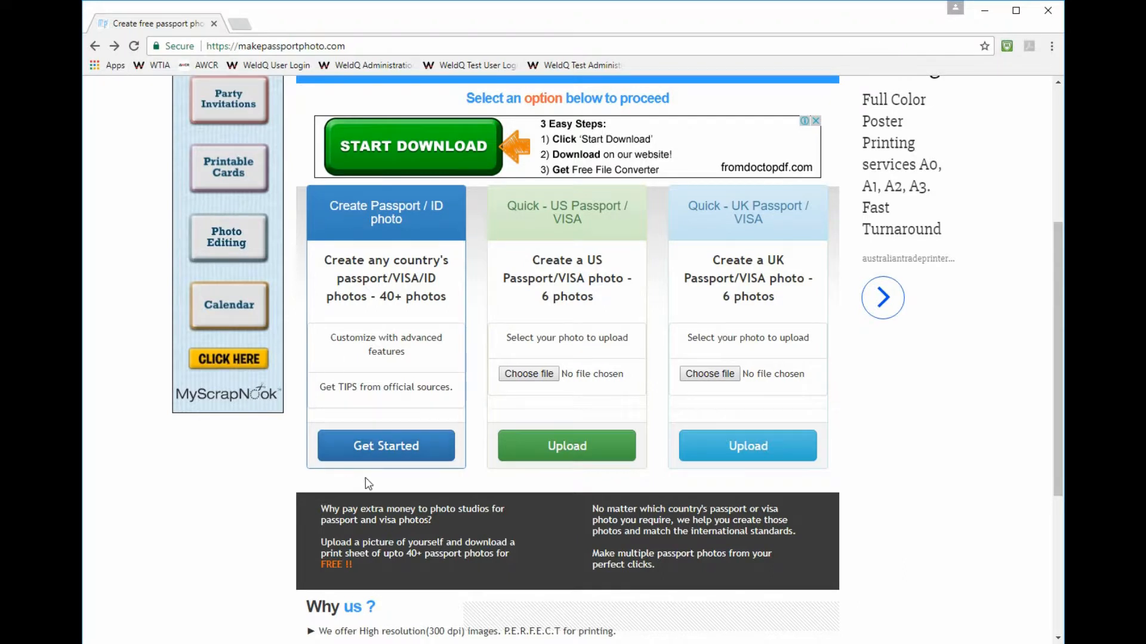
pyautogui.click(384, 452)
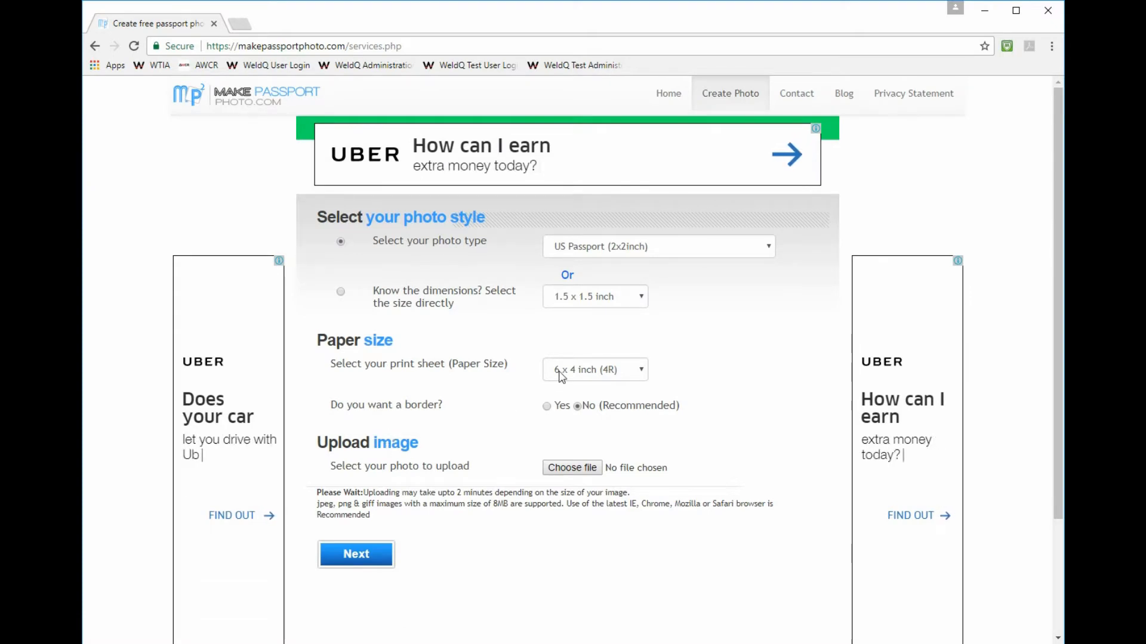
# - Set the photo type to Australia VISA (45x35mm) and the paper size to Individual/single photo (for online applications)
pyautogui.click(769, 248)
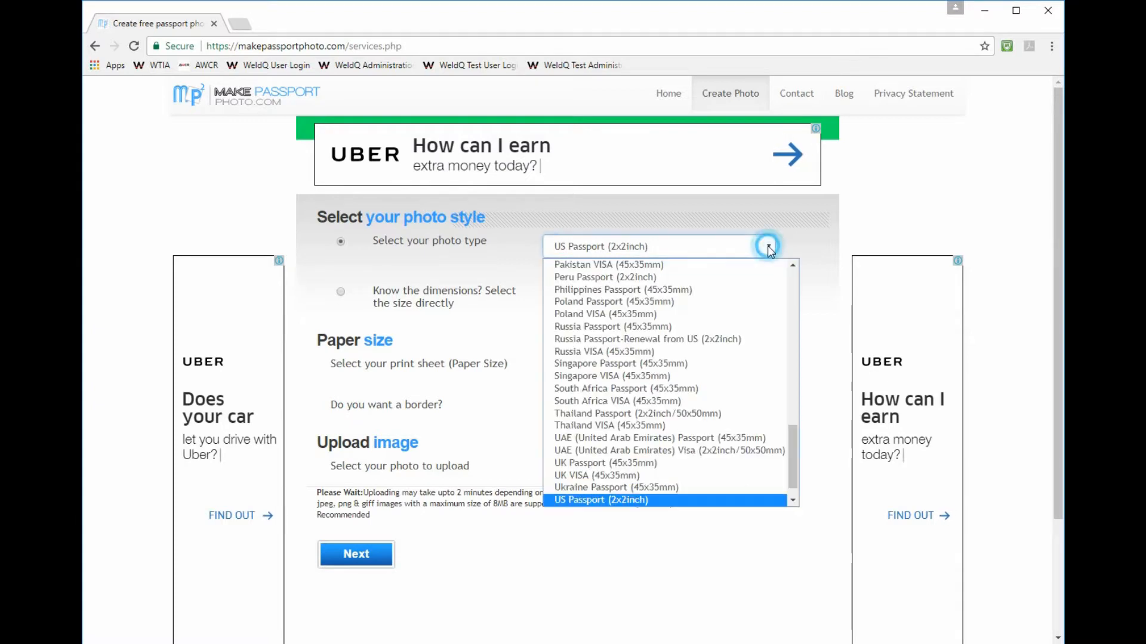
pyautogui.scroll(10, 740, 305)
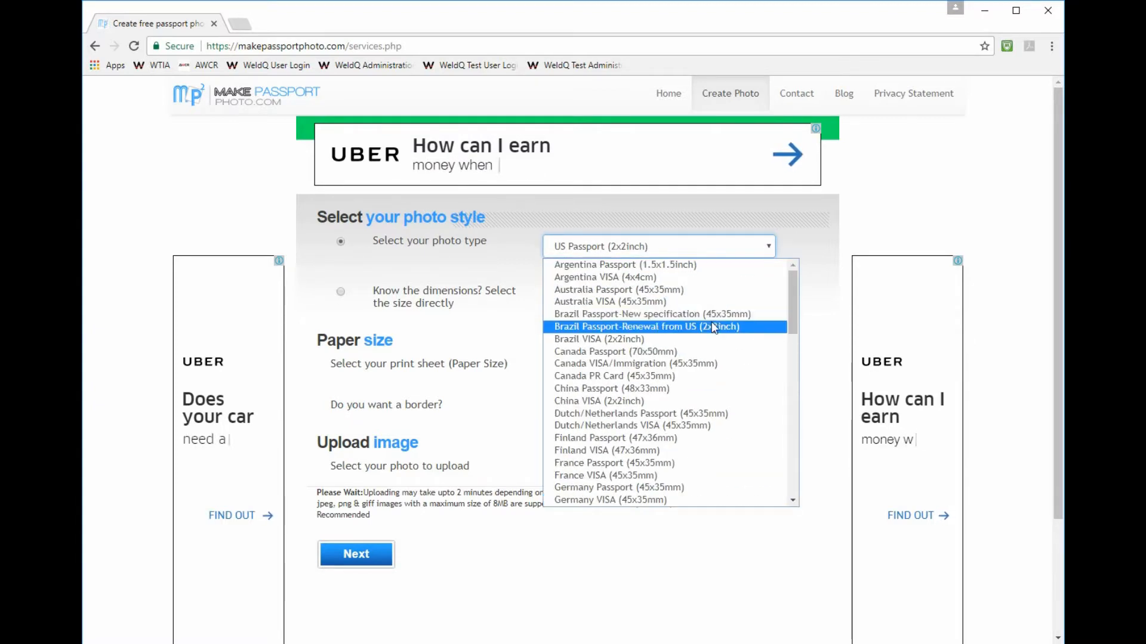
pyautogui.click(670, 303)
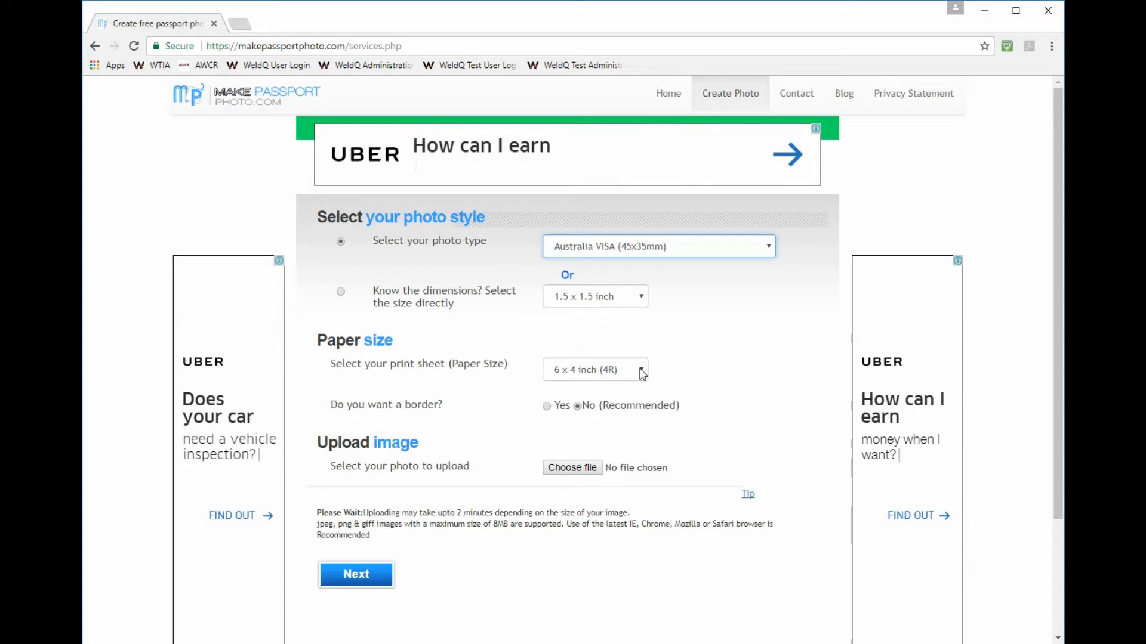
pyautogui.click(642, 373)
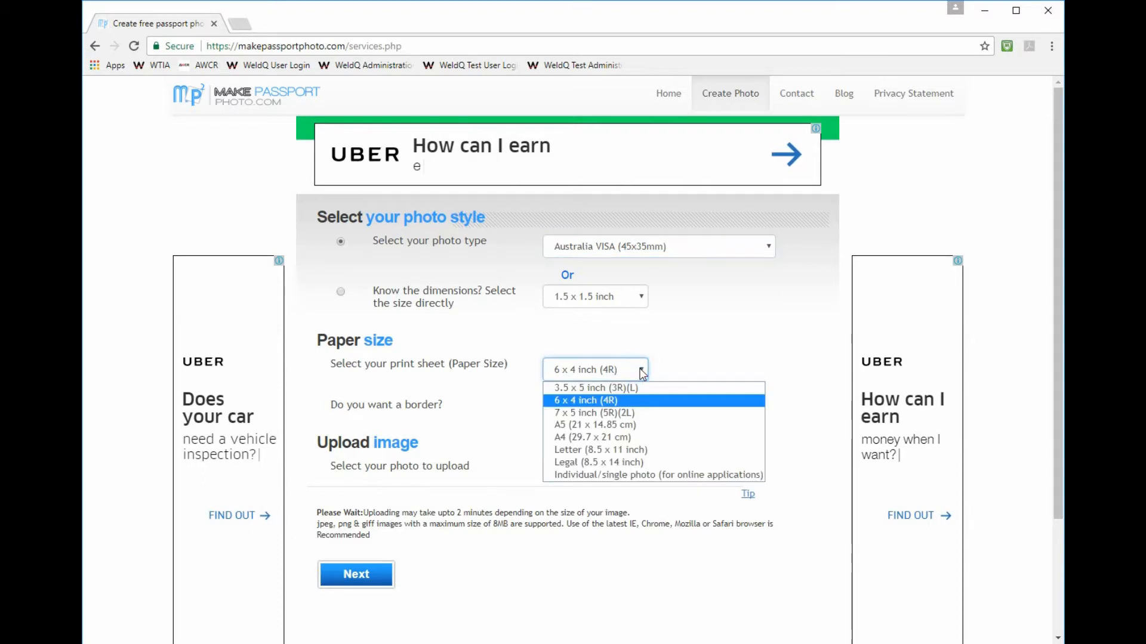
pyautogui.click(624, 480)
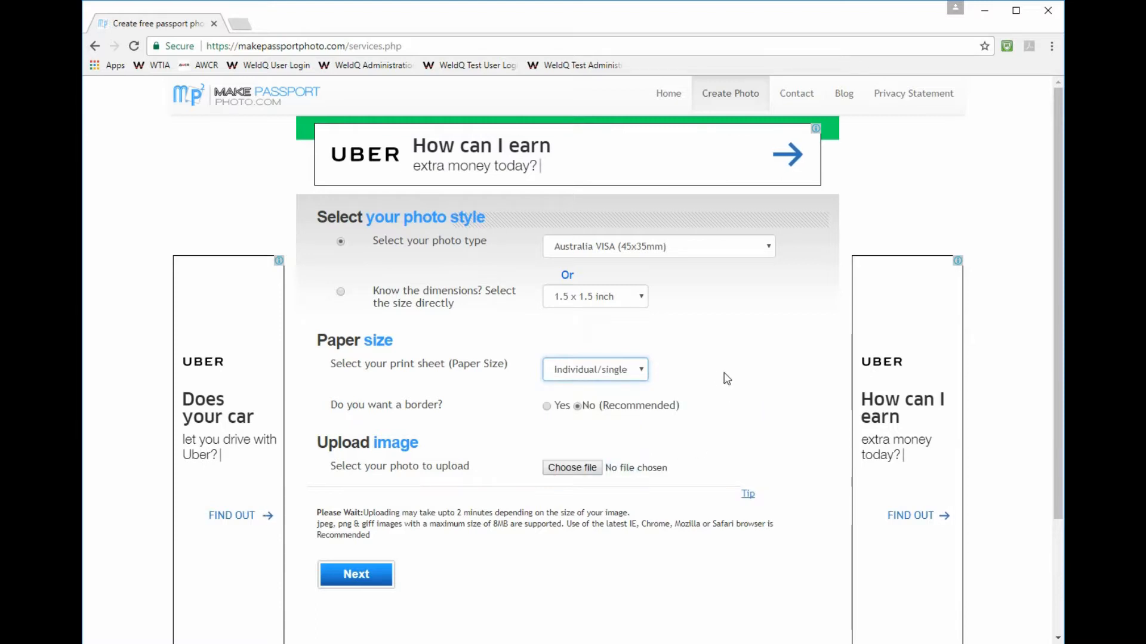
# - Upload JohnC1.jpg from Saved Pictures as the source photo and proceed to cropping
pyautogui.click(572, 470)
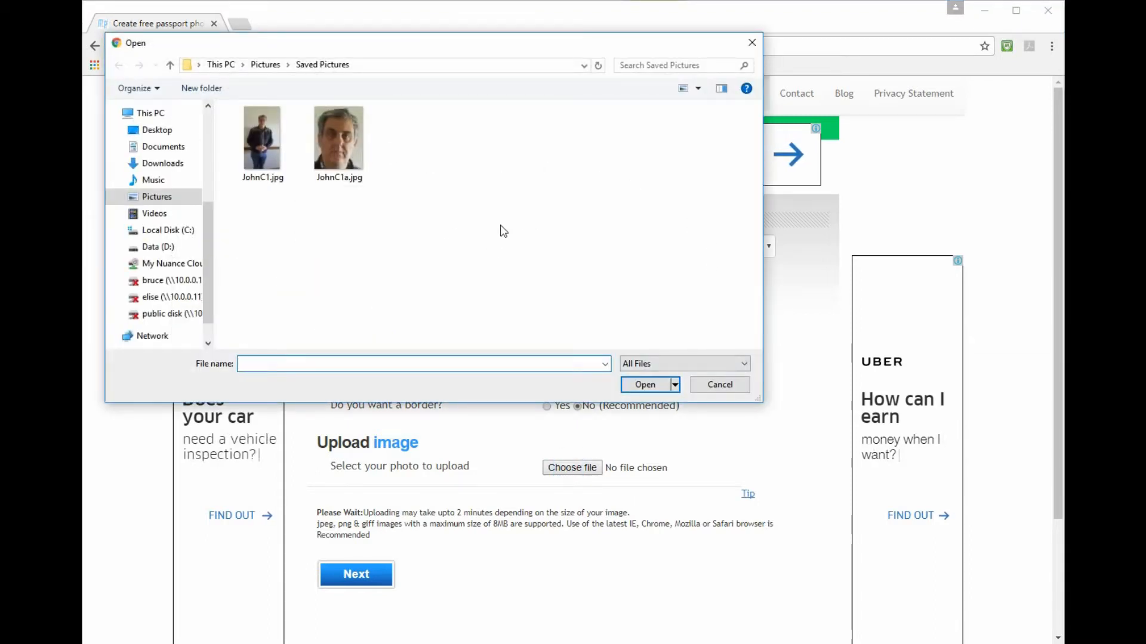
pyautogui.click(256, 138)
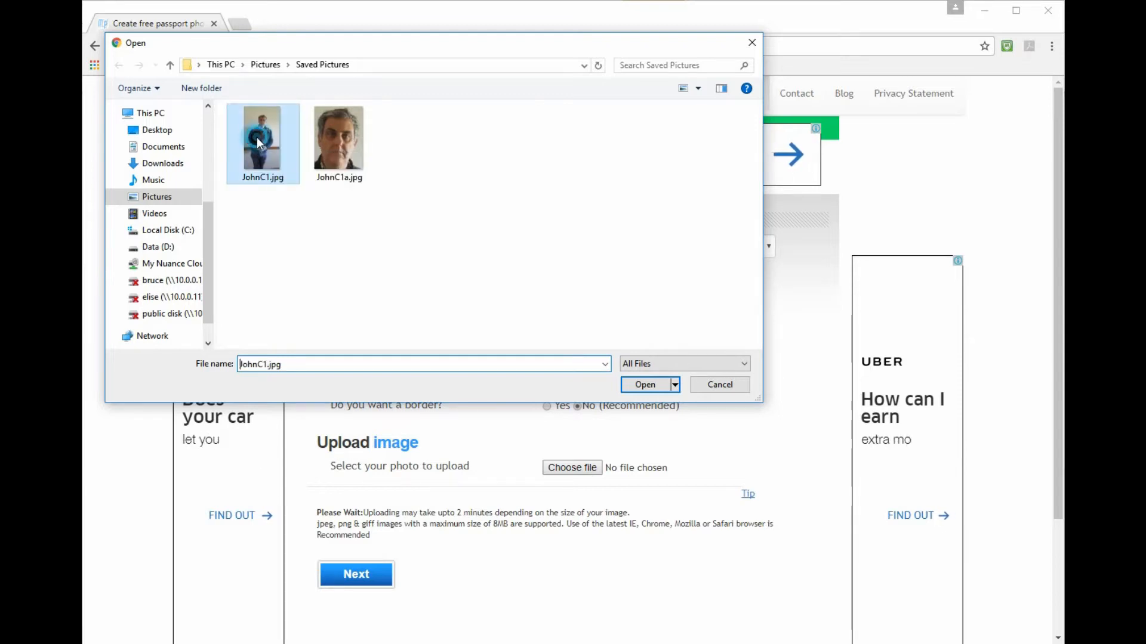
pyautogui.click(645, 385)
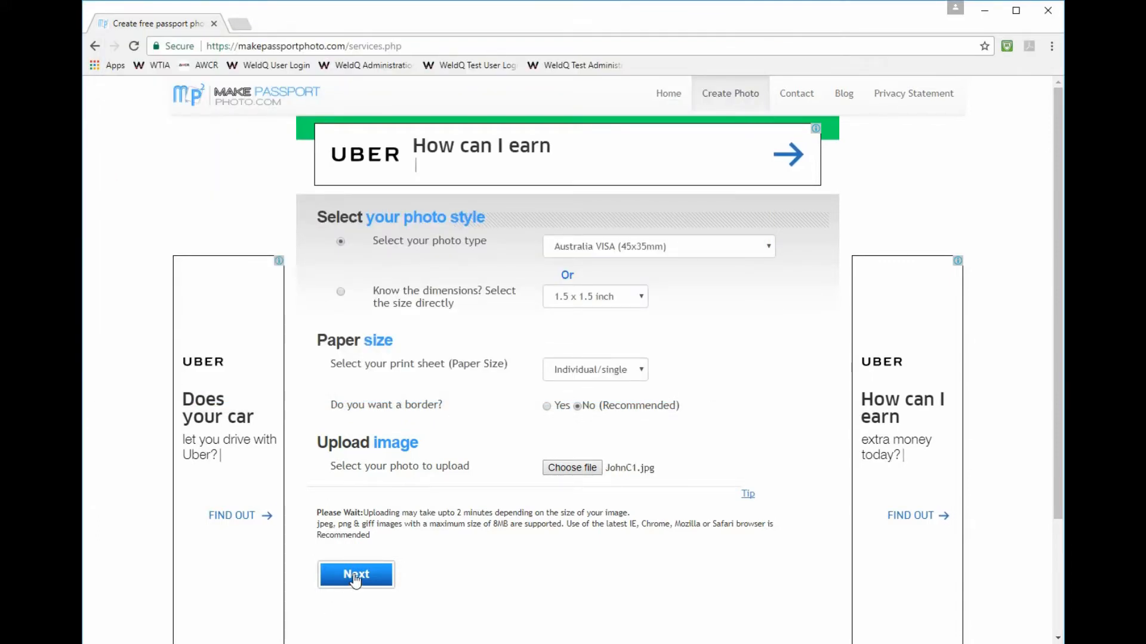
pyautogui.click(355, 576)
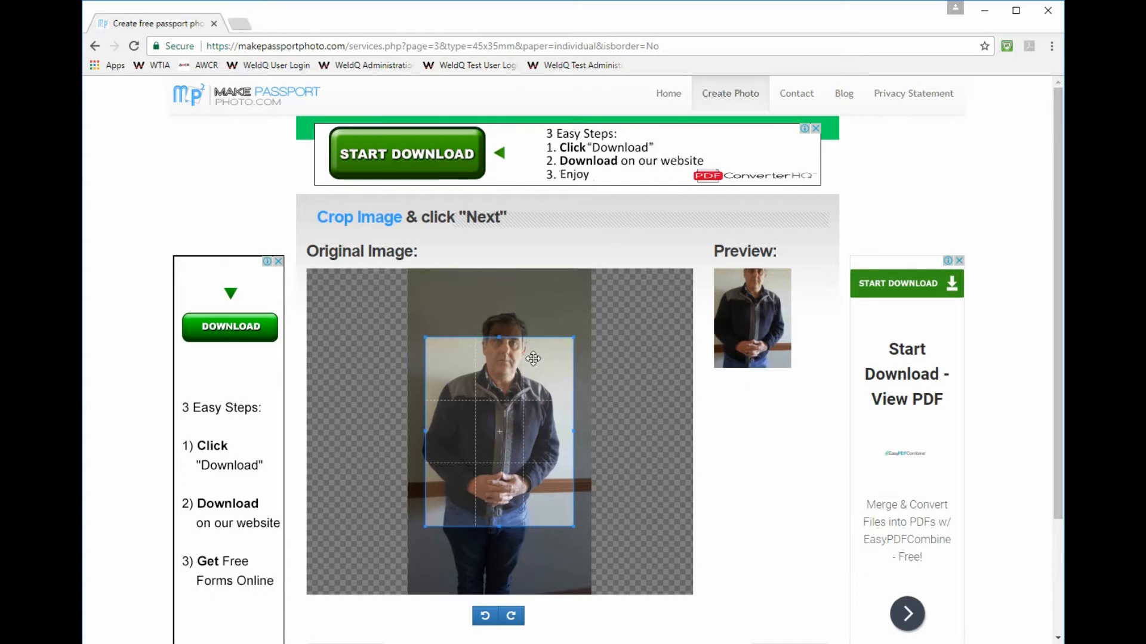
# - Reposition and shrink the crop frame to a tight headshot centred on the man's face and collar, and proceed with that crop
pyautogui.moveTo(489, 425); pyautogui.dragTo(498, 362)
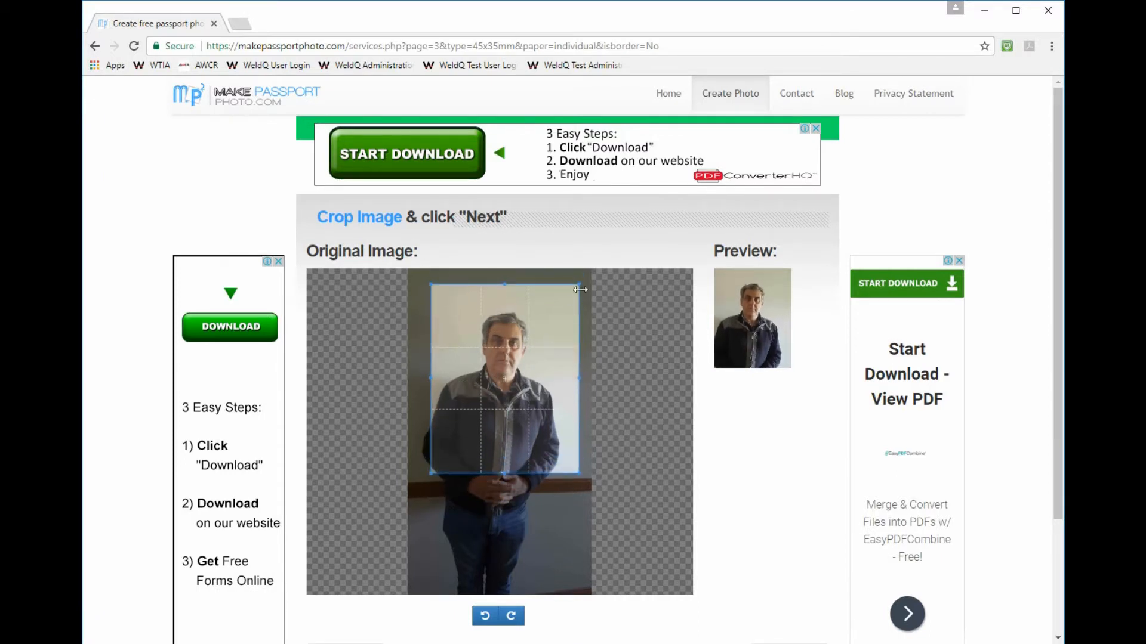
pyautogui.moveTo(580, 285); pyautogui.dragTo(558, 311)
pyautogui.moveTo(430, 475); pyautogui.dragTo(499, 365)
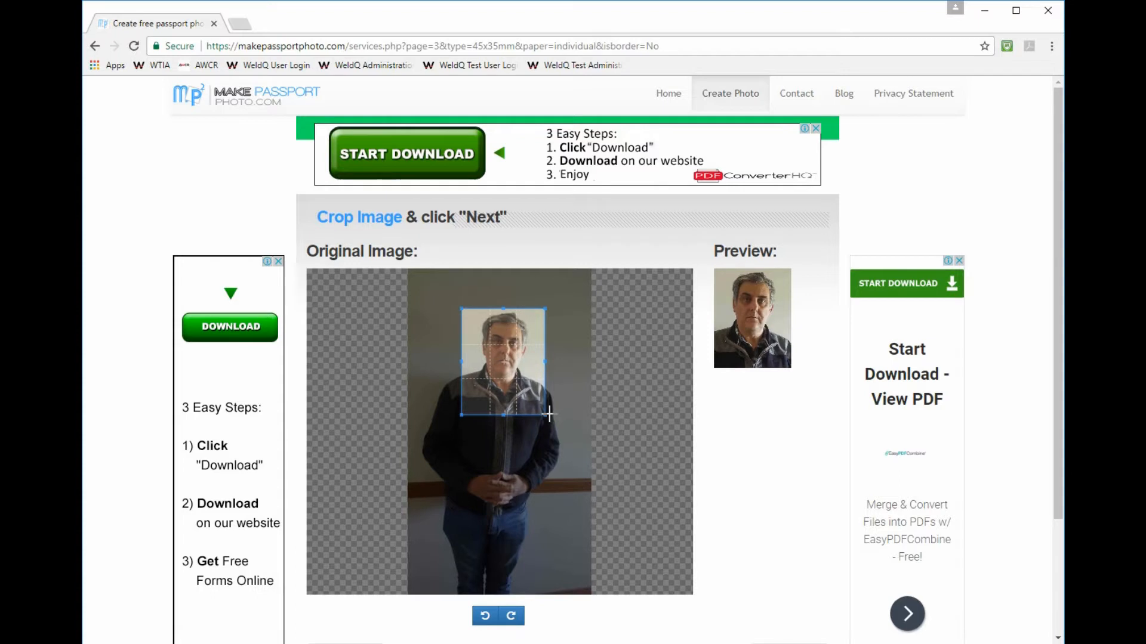
pyautogui.moveTo(543, 414); pyautogui.dragTo(523, 388)
pyautogui.moveTo(489, 345); pyautogui.dragTo(500, 345)
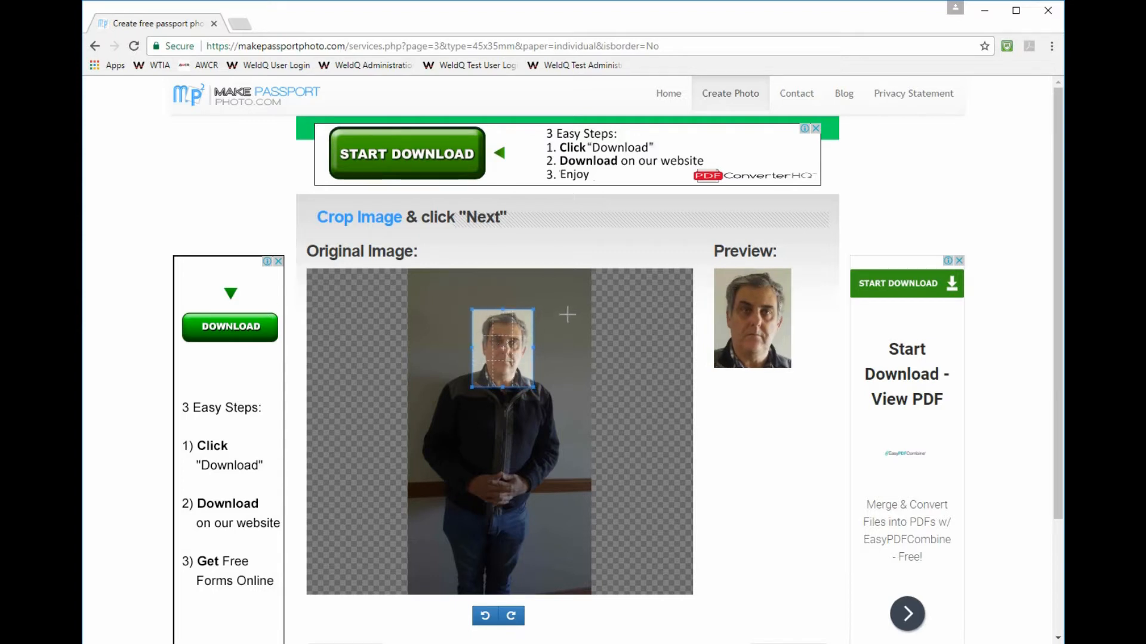
pyautogui.scroll(-1, 562, 350)
pyautogui.scroll(-2, 562, 350)
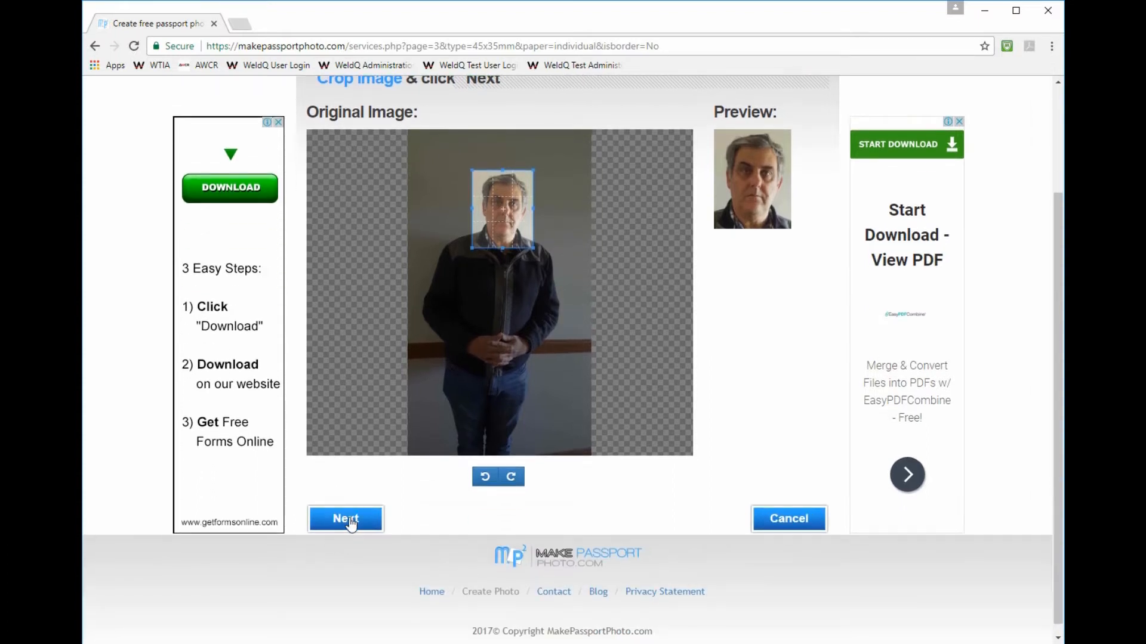
pyautogui.click(351, 519)
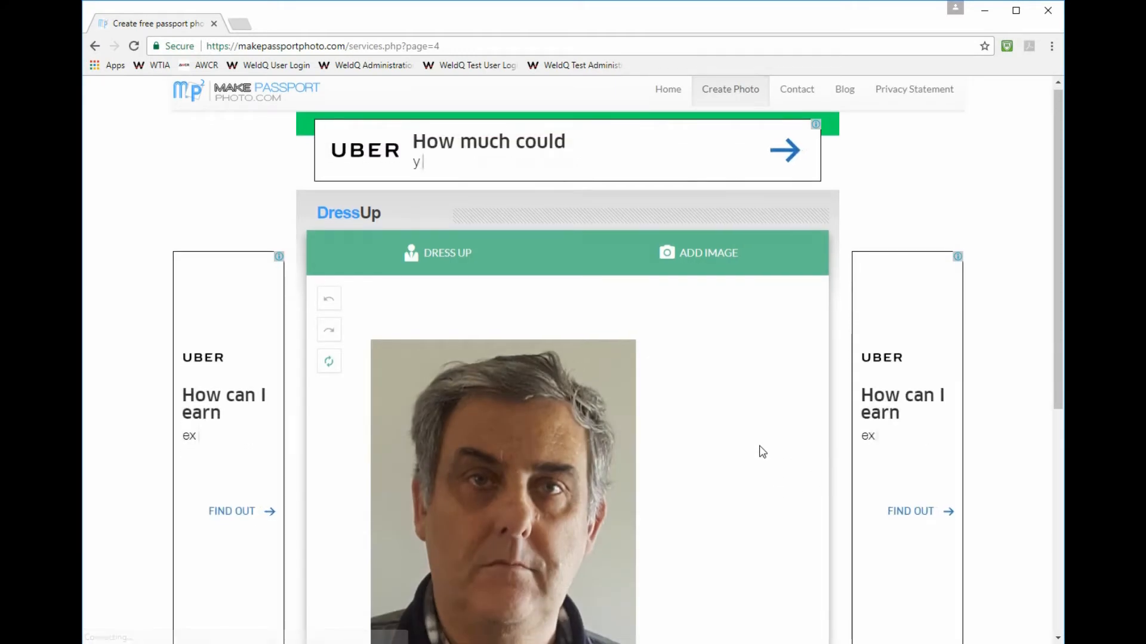
# - Continue through the DressUp and Light room stages without making adjustments and download the finished photo
pyautogui.scroll(-3, 770, 459)
pyautogui.scroll(-2, 758, 443)
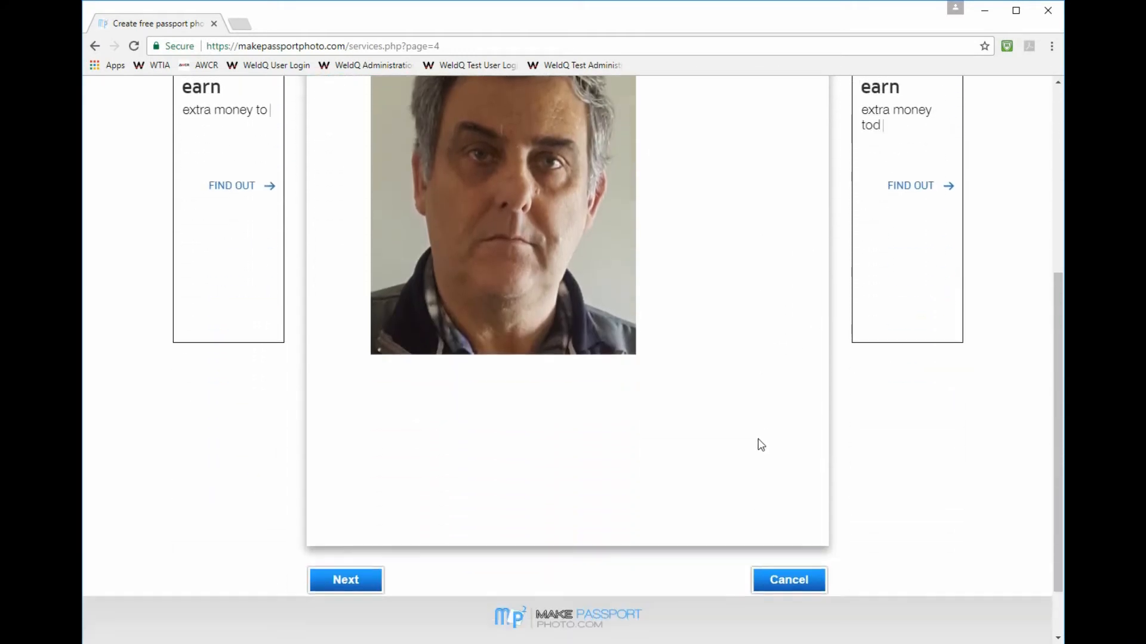
pyautogui.click(346, 562)
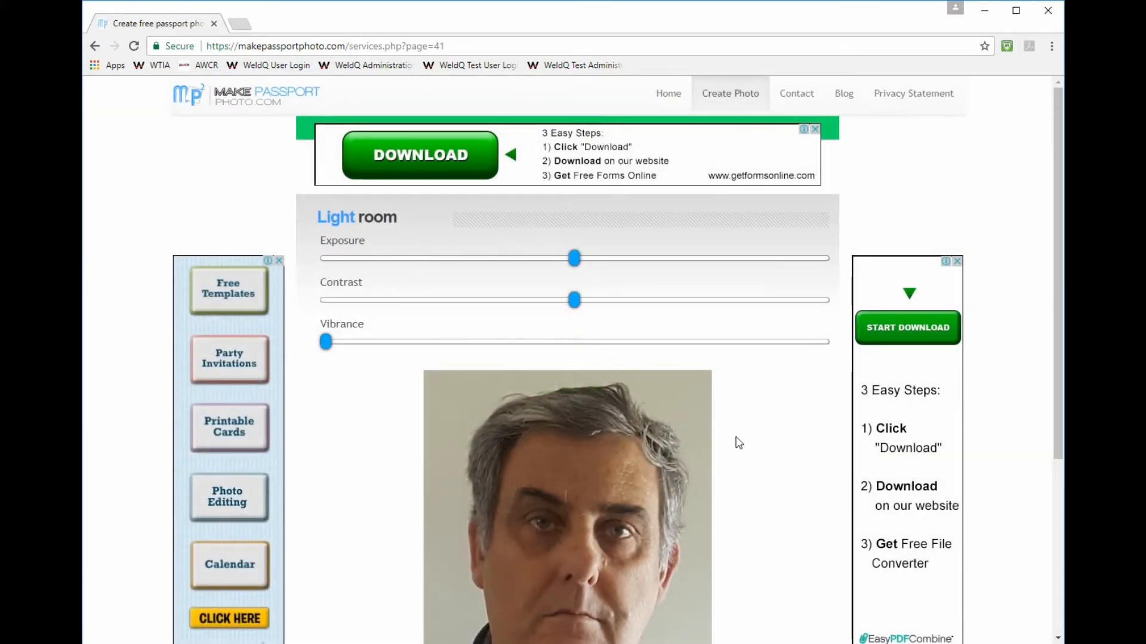
pyautogui.scroll(-1, 752, 442)
pyautogui.scroll(-3, 770, 445)
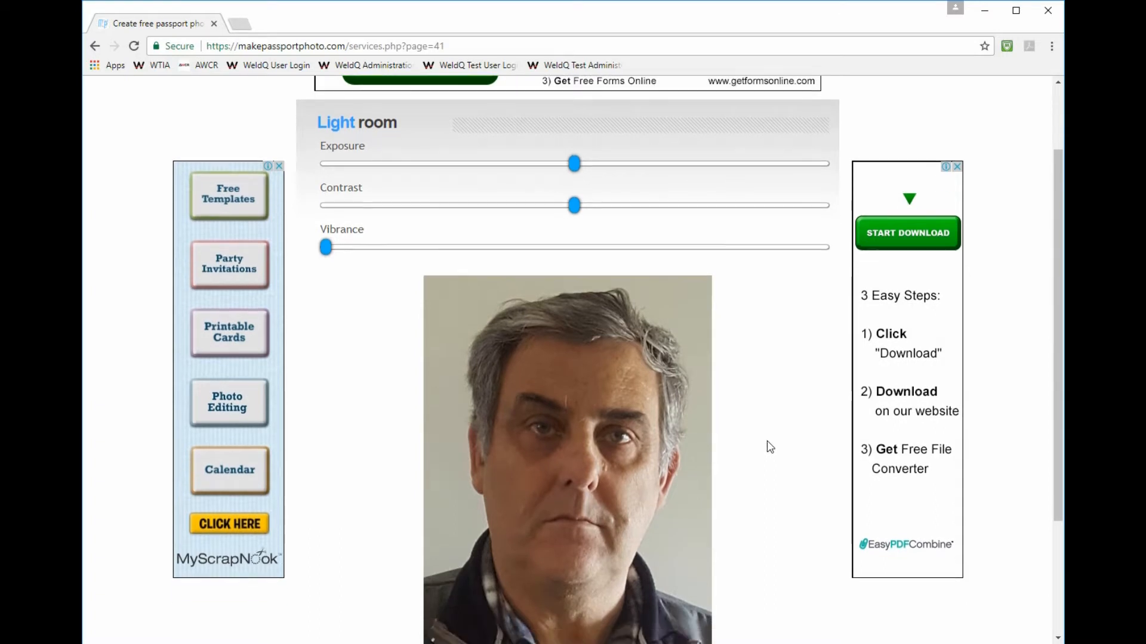
pyautogui.click(345, 508)
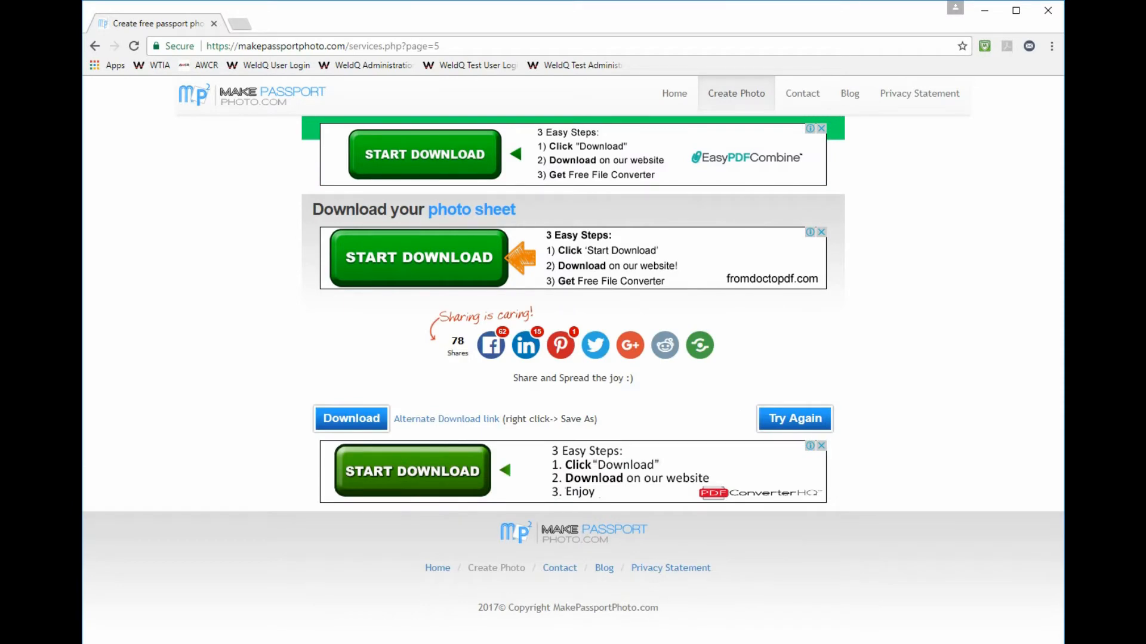
pyautogui.click(346, 422)
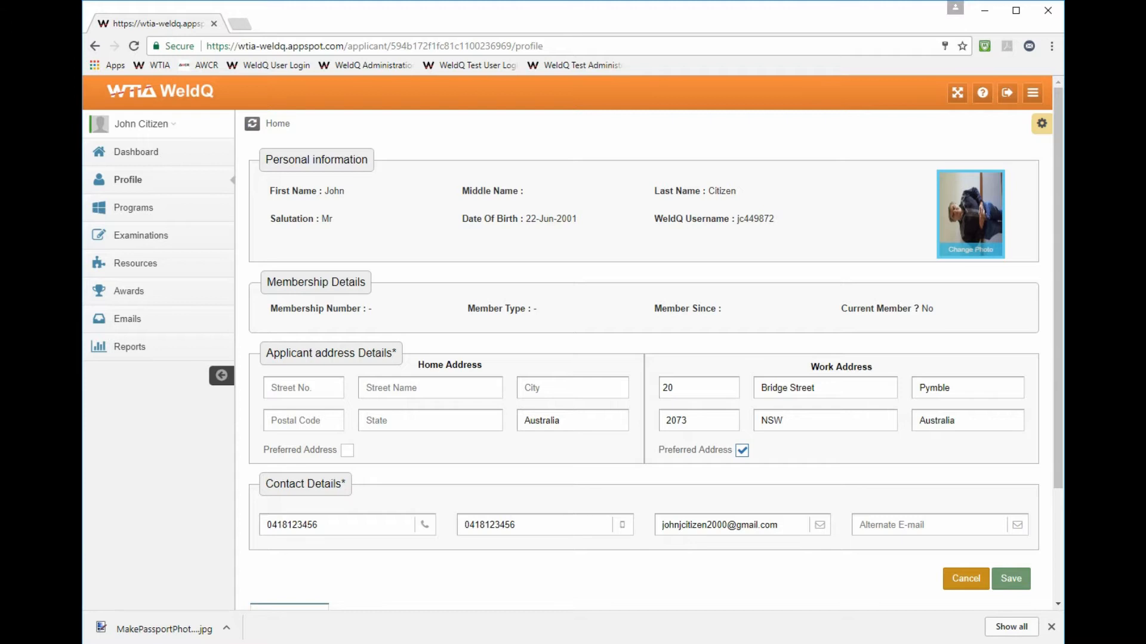
# - Upload MakePassportPhoto.com.jpg from Downloads as the new profile photo in WeldQ
pyautogui.click(976, 248)
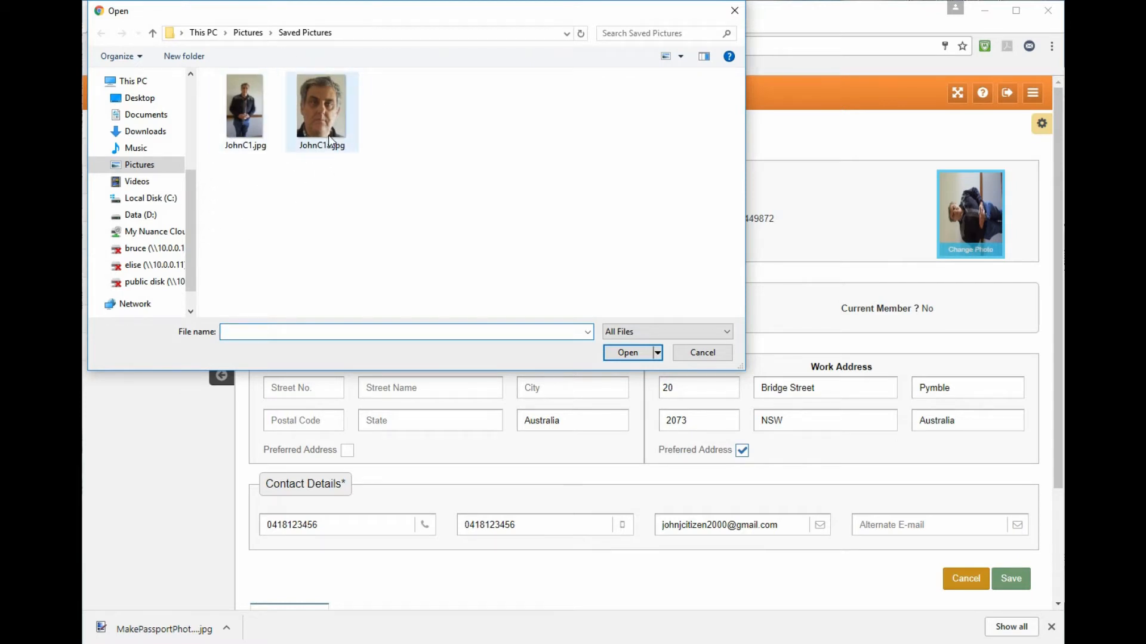
pyautogui.click(144, 134)
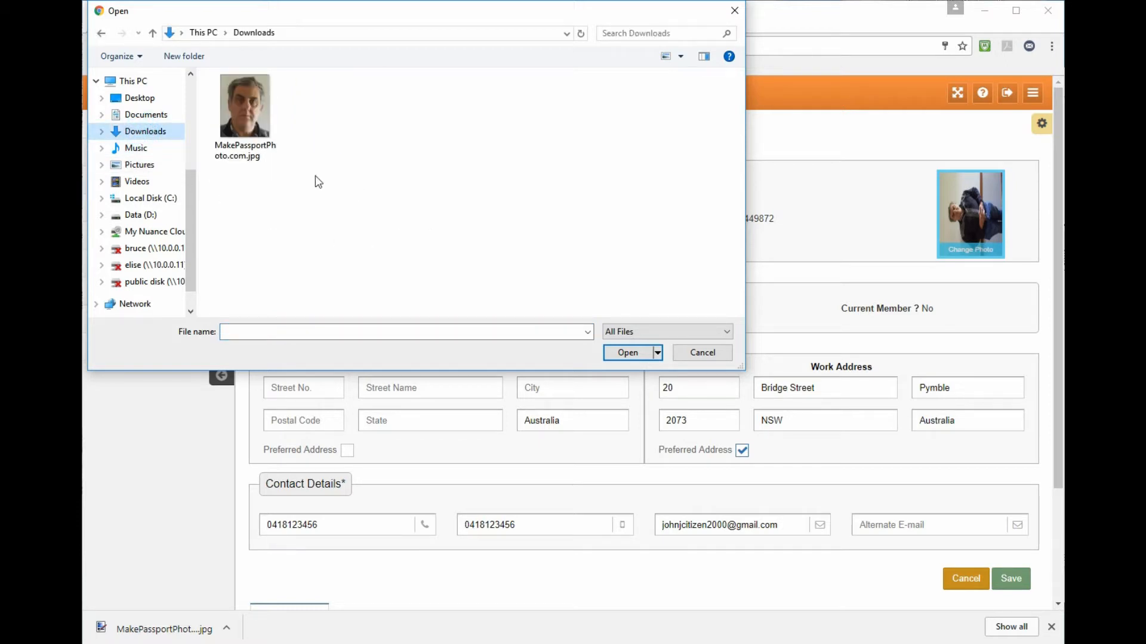
pyautogui.click(245, 120)
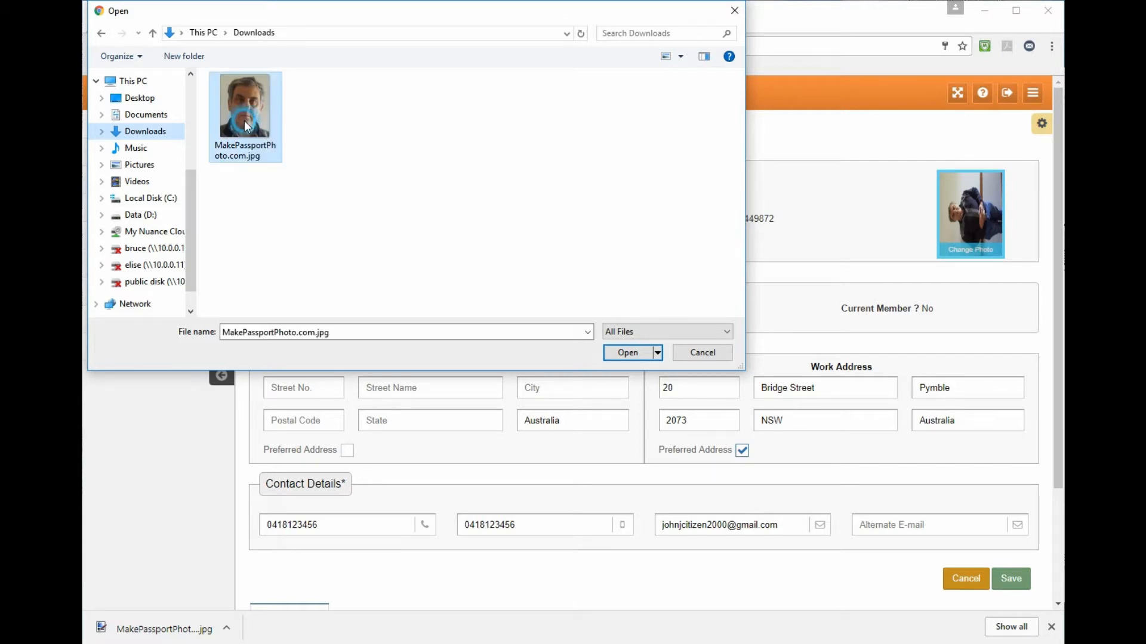
pyautogui.click(629, 354)
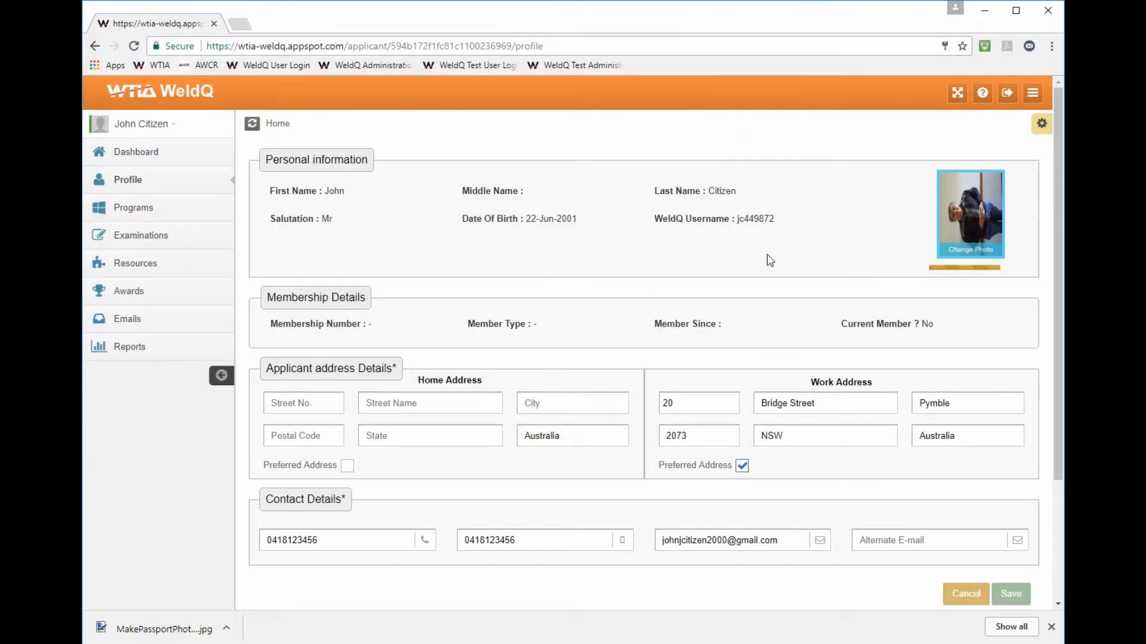